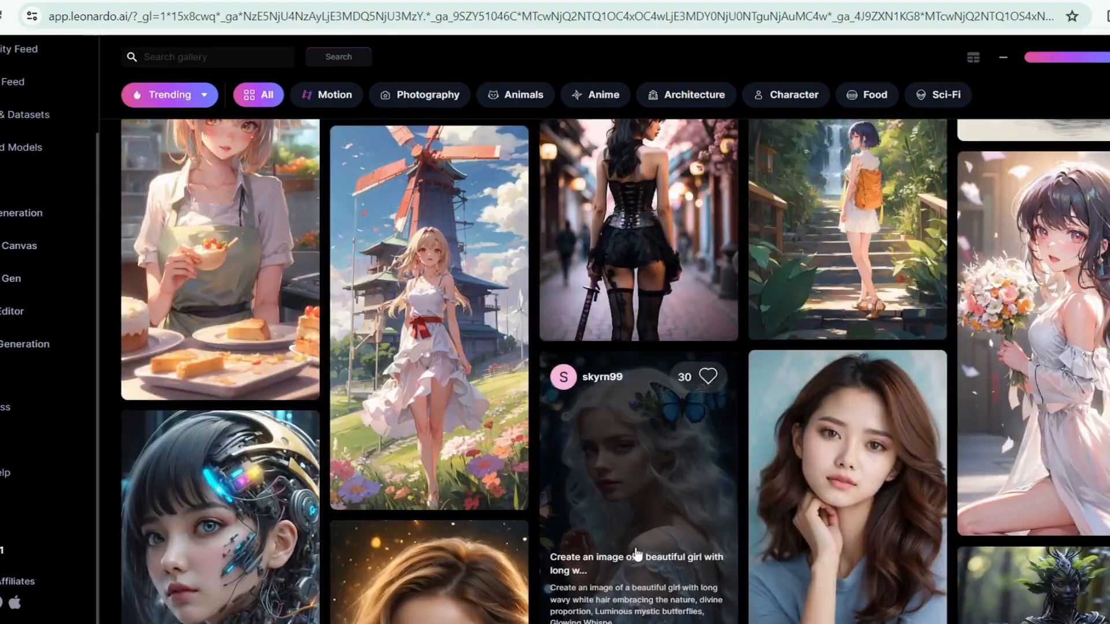
Step: Open the Image Generation tool and set the number of images to 4
scroll(635, 553, down, 15)
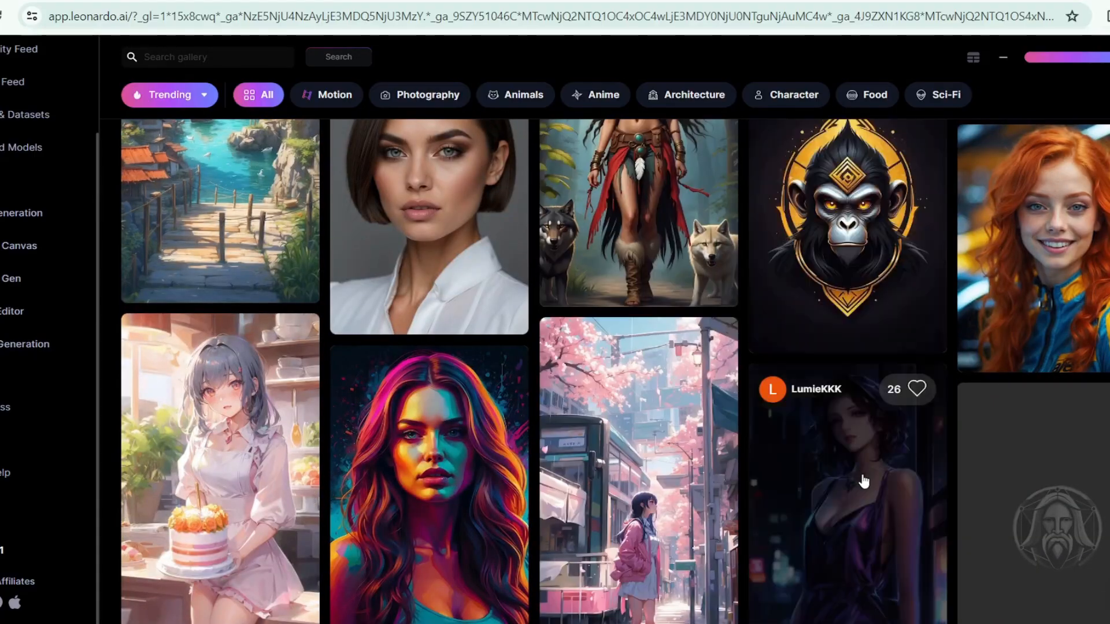
scroll(530, 485, up, 5)
scroll(530, 485, up, 20)
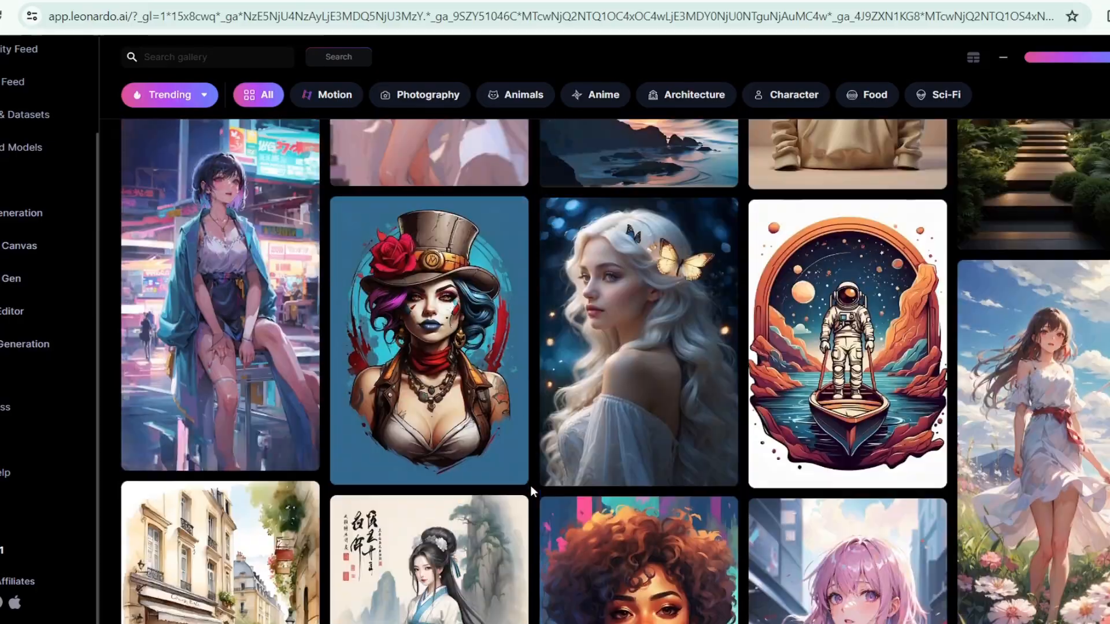
scroll(530, 486, up, 15)
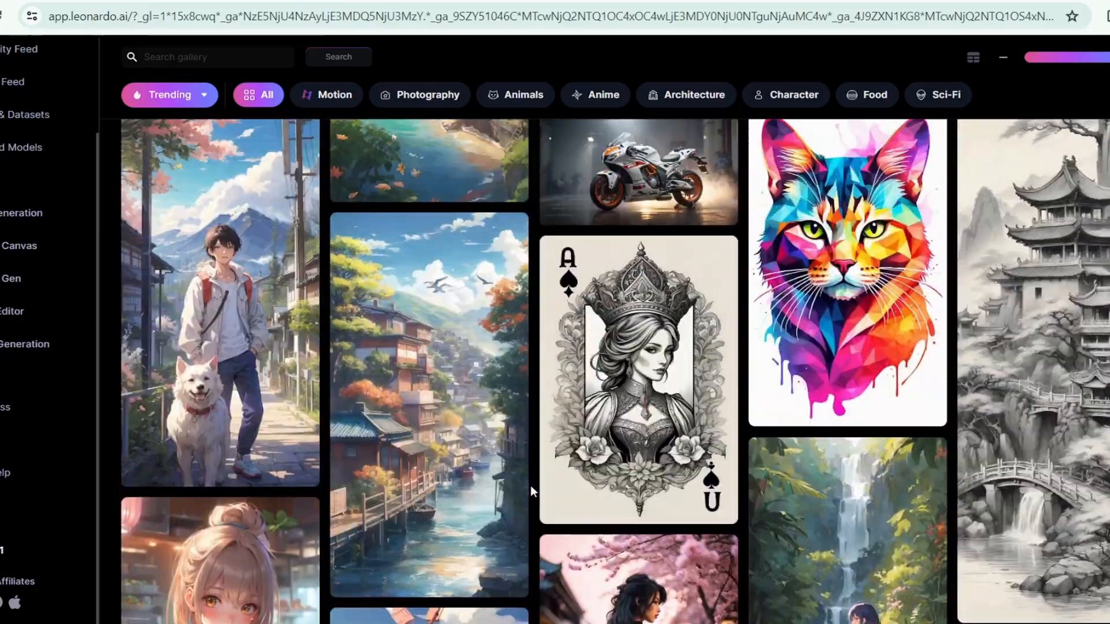
scroll(694, 480, up, 4)
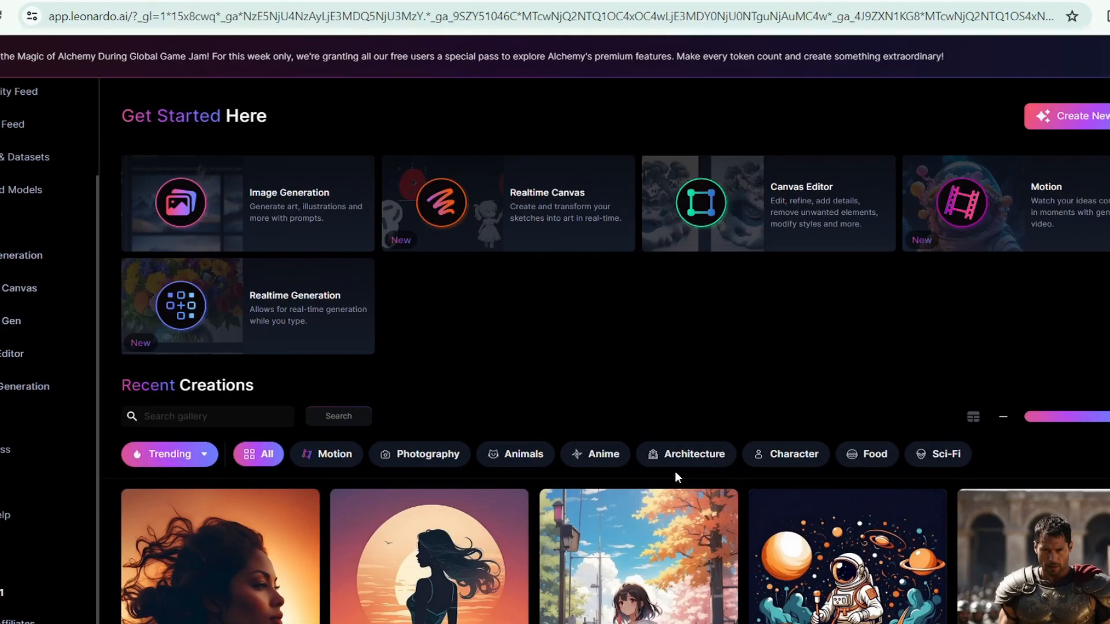
click(289, 215)
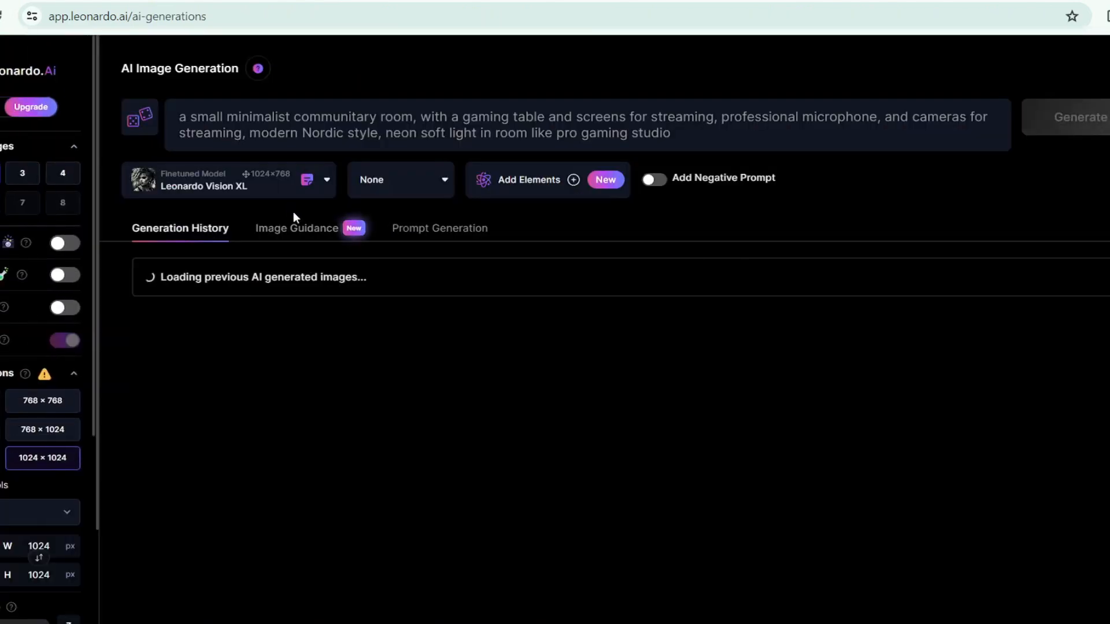
click(69, 174)
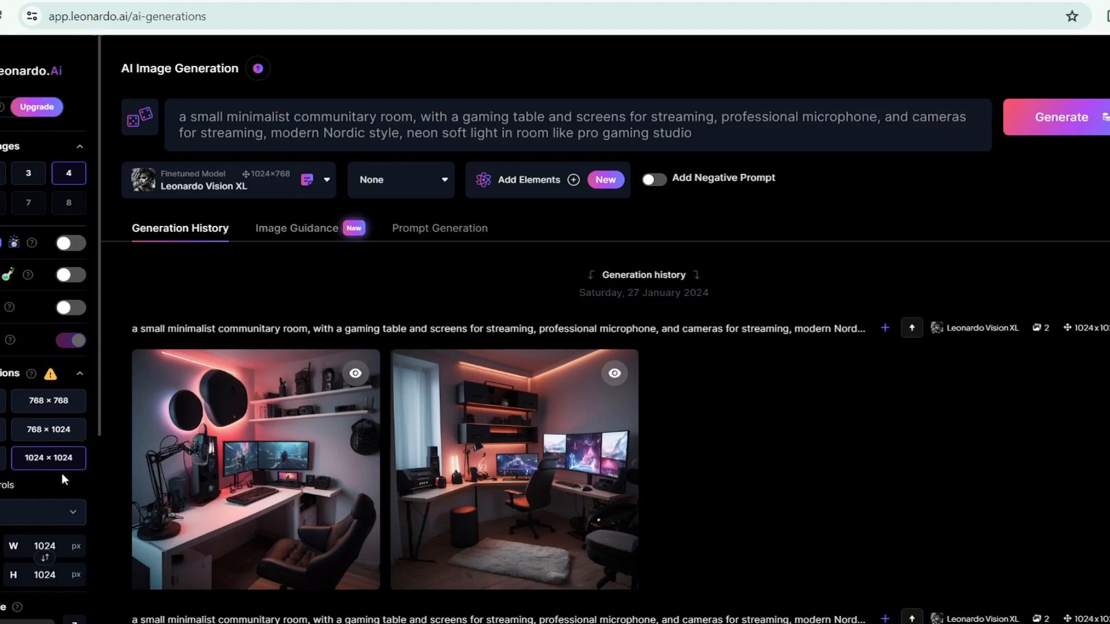
scroll(64, 480, down, 4)
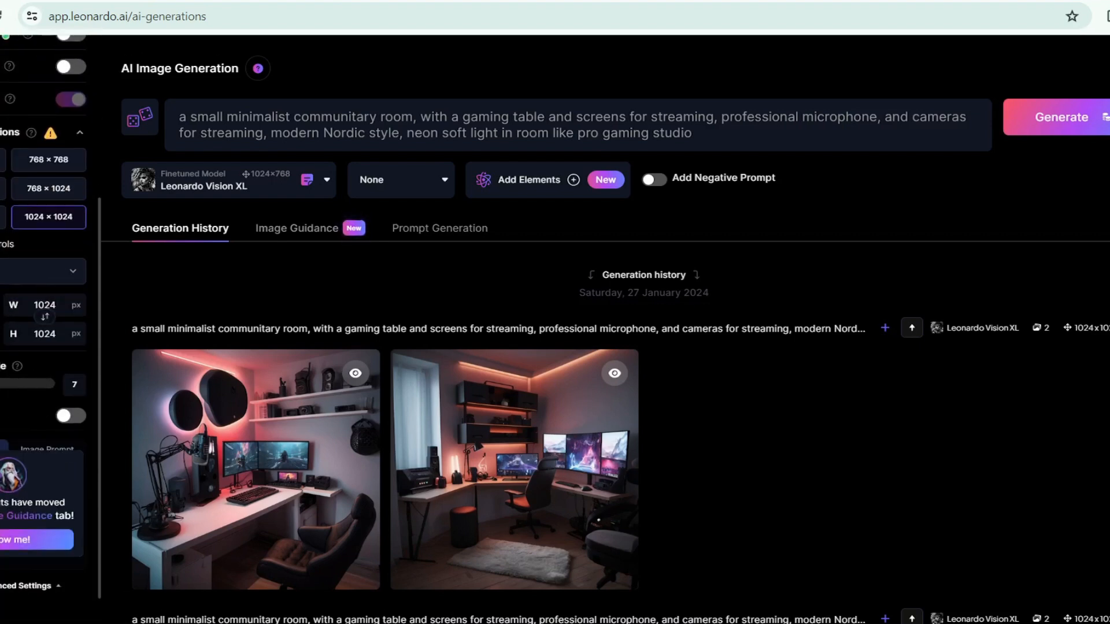
scroll(58, 428, up, 4)
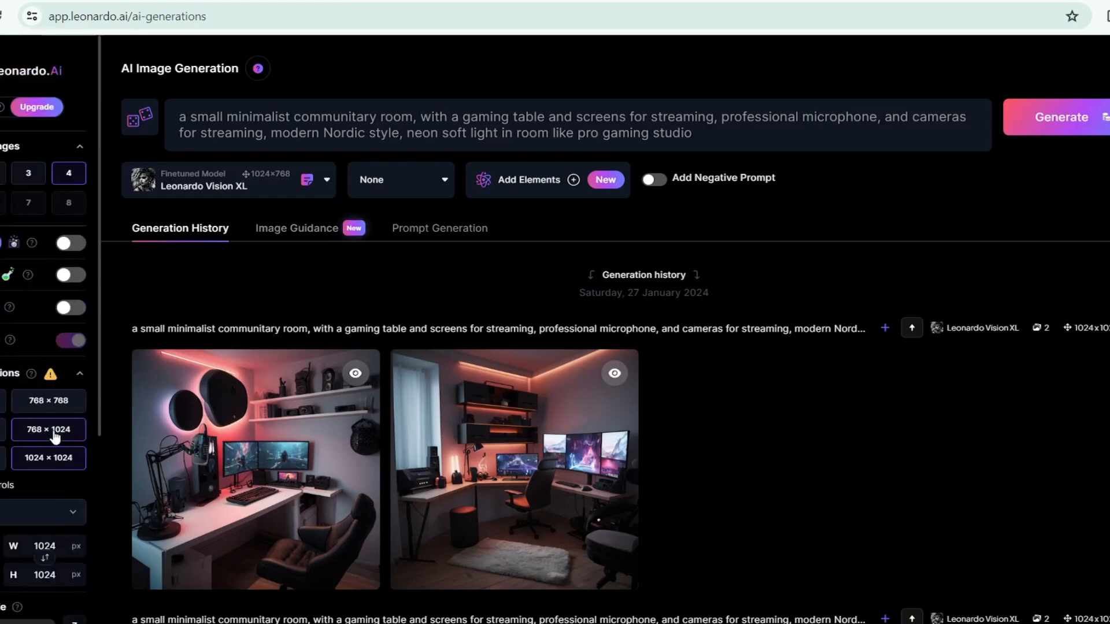
Step: Clear the existing room prompt and copy the Prompt 01 text about the 25-year-old woman from the Word document
drag(178, 117, 702, 139)
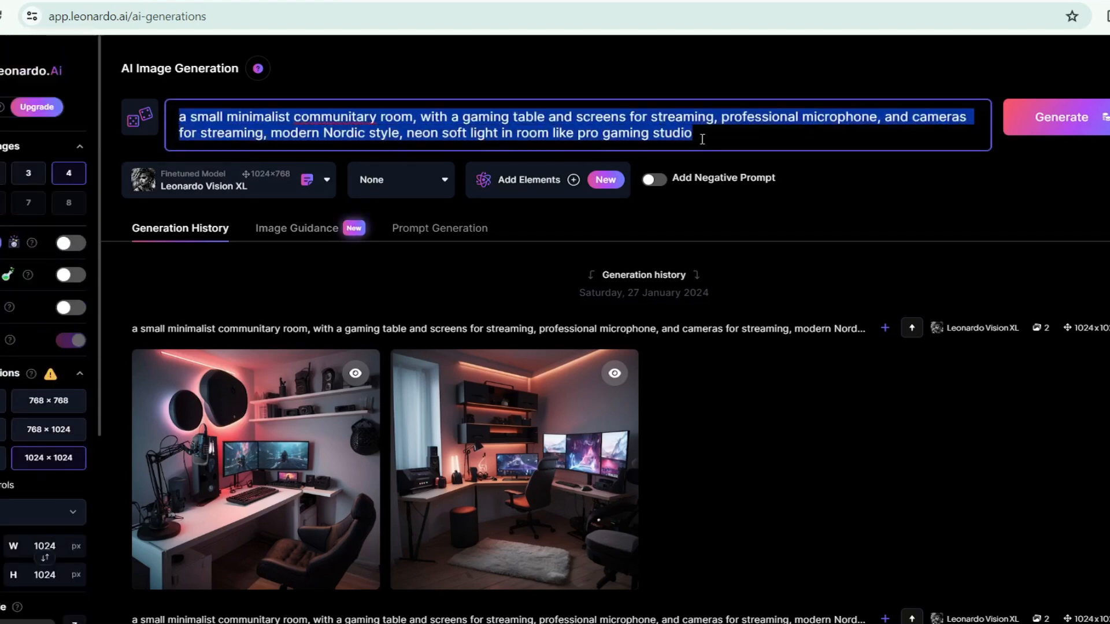
key(BackSpace)
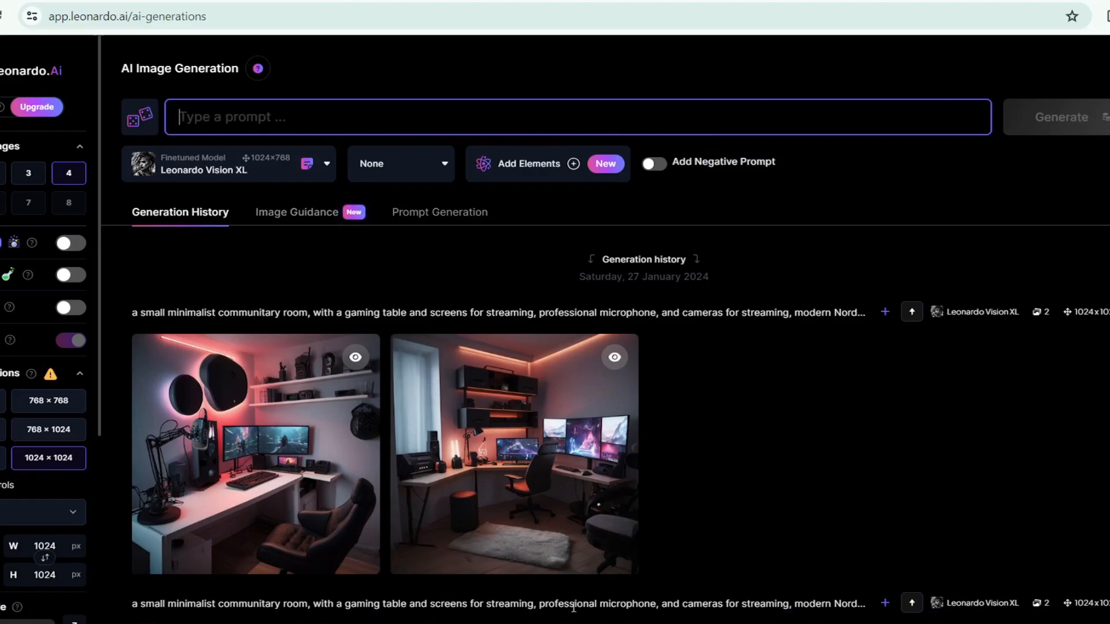
key(alt+Tab)
scroll(369, 422, up, 3)
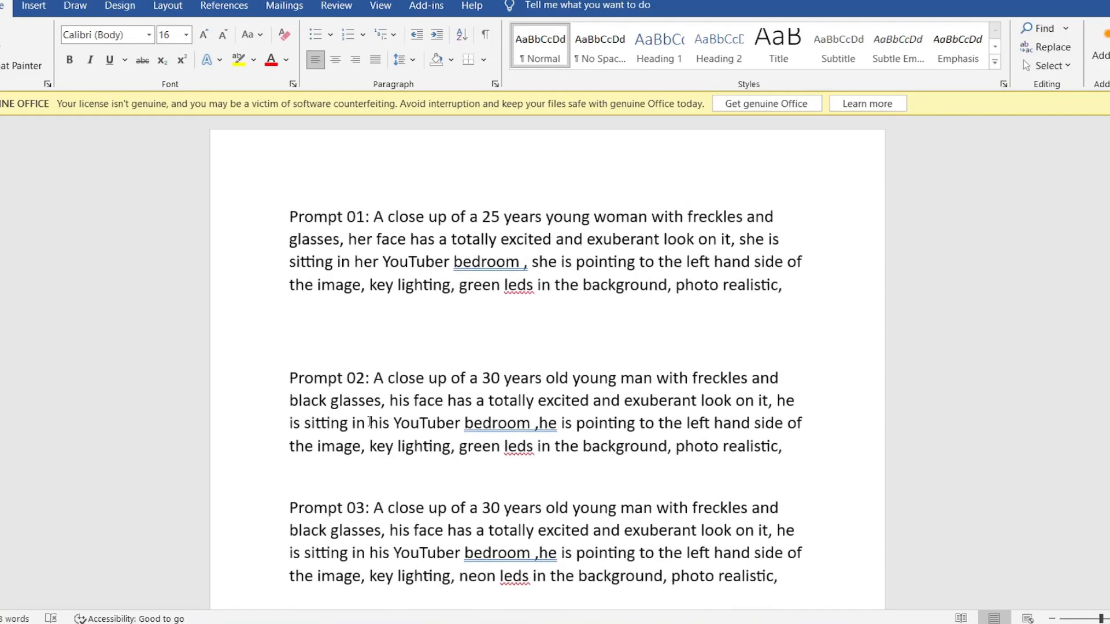
drag(373, 218, 768, 297)
right_click(560, 279)
click(583, 332)
click(529, 341)
Step: Return to Leonardo.Ai and paste the copied Prompt 01 text as the image prompt
key(alt+Tab)
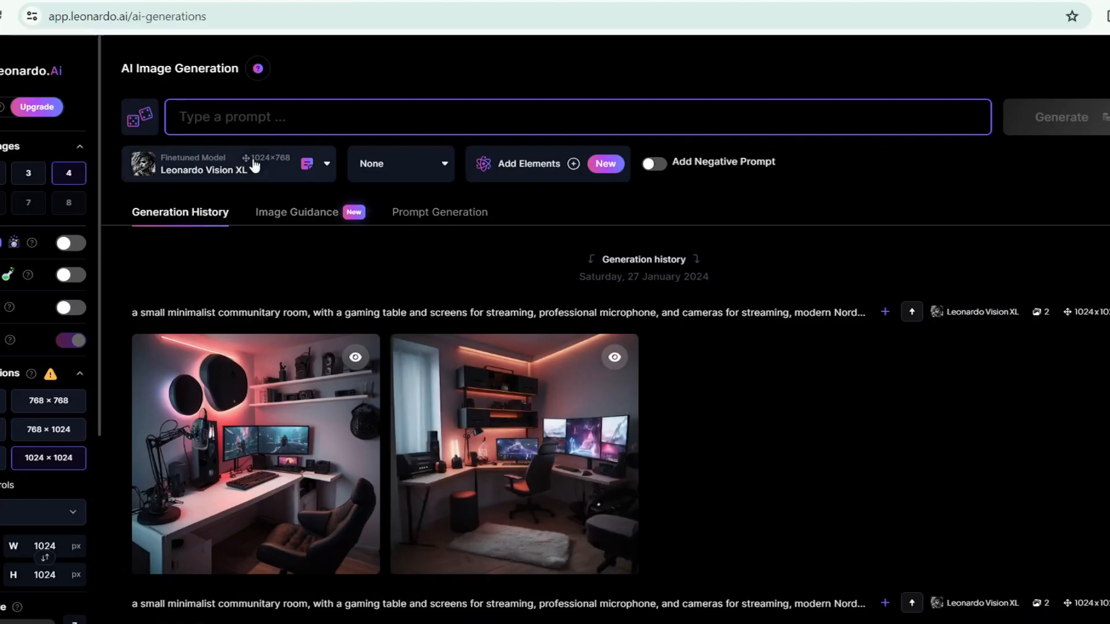
right_click(249, 121)
click(278, 278)
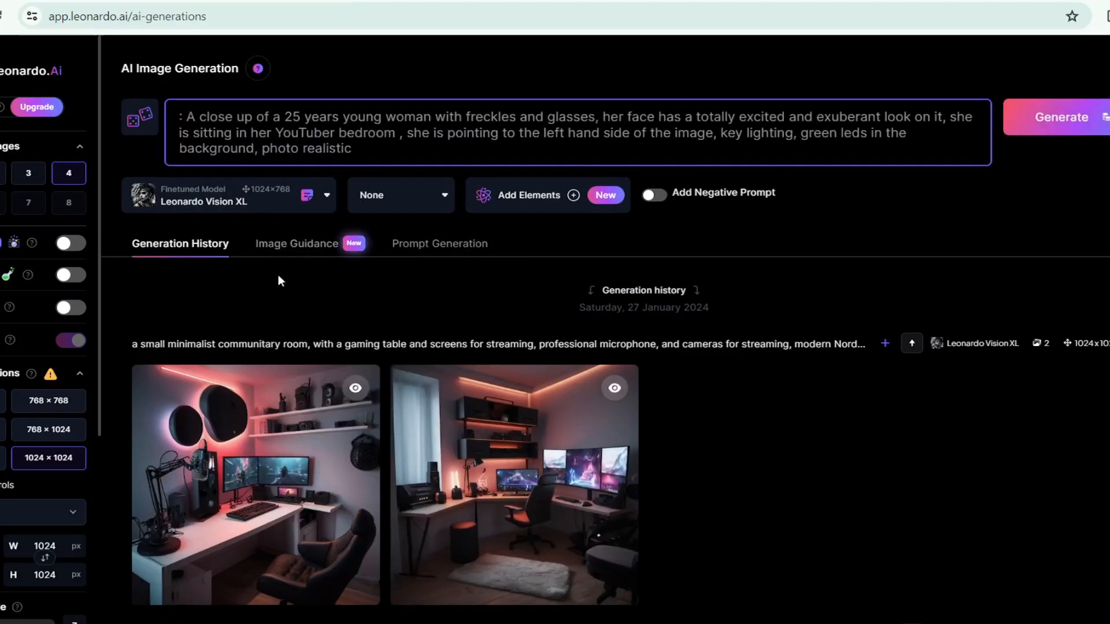
Step: Choose the Leonardo Vision XL finetuned model and generate the images
click(325, 198)
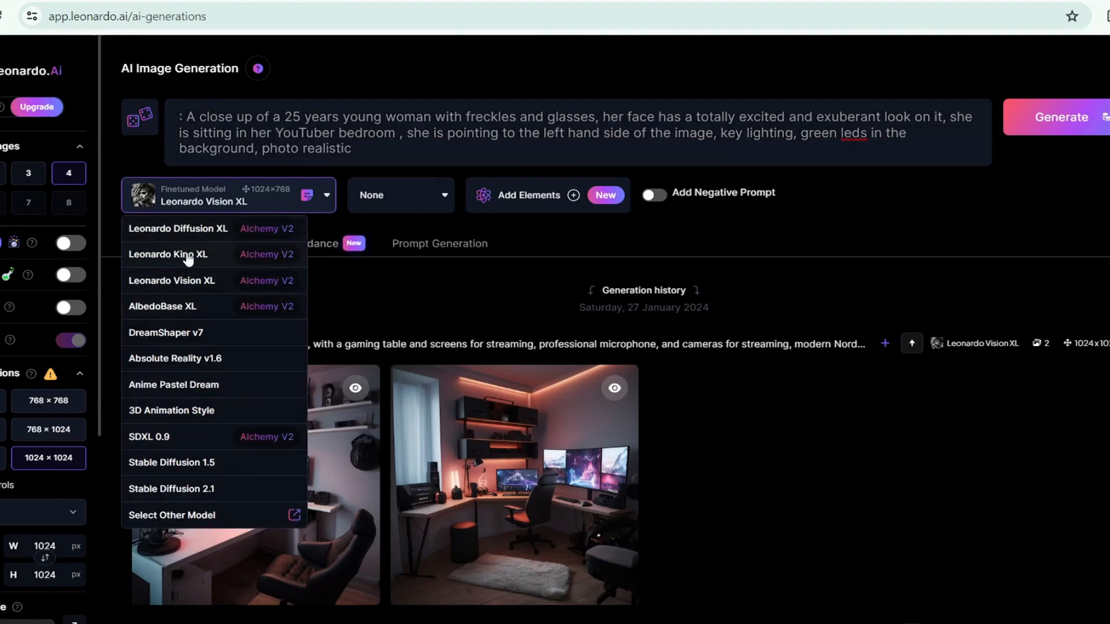
click(186, 283)
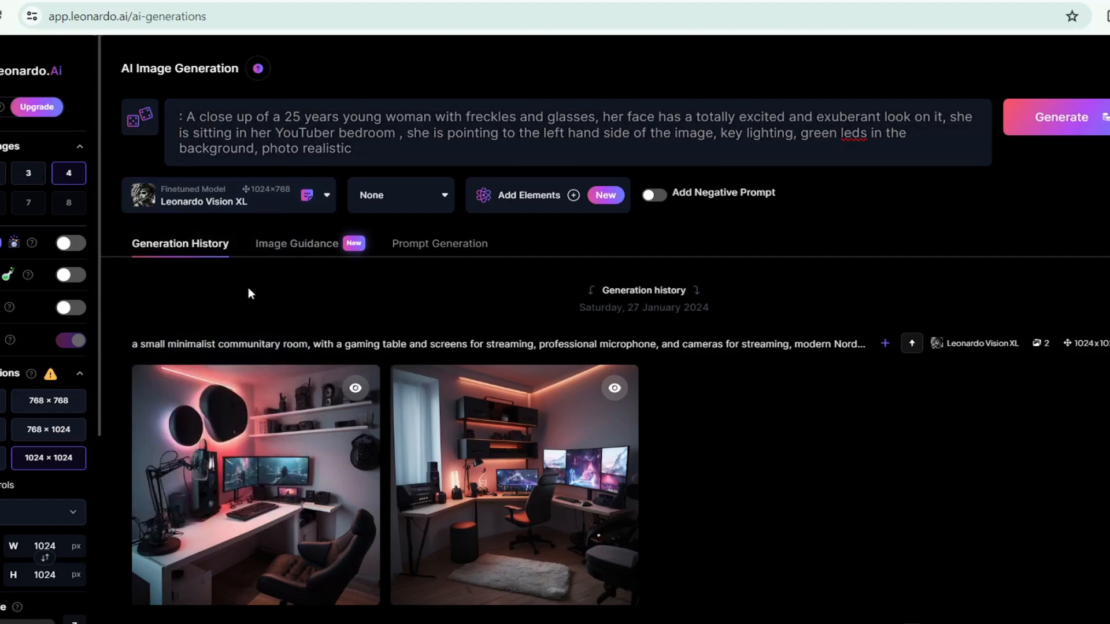
click(1052, 120)
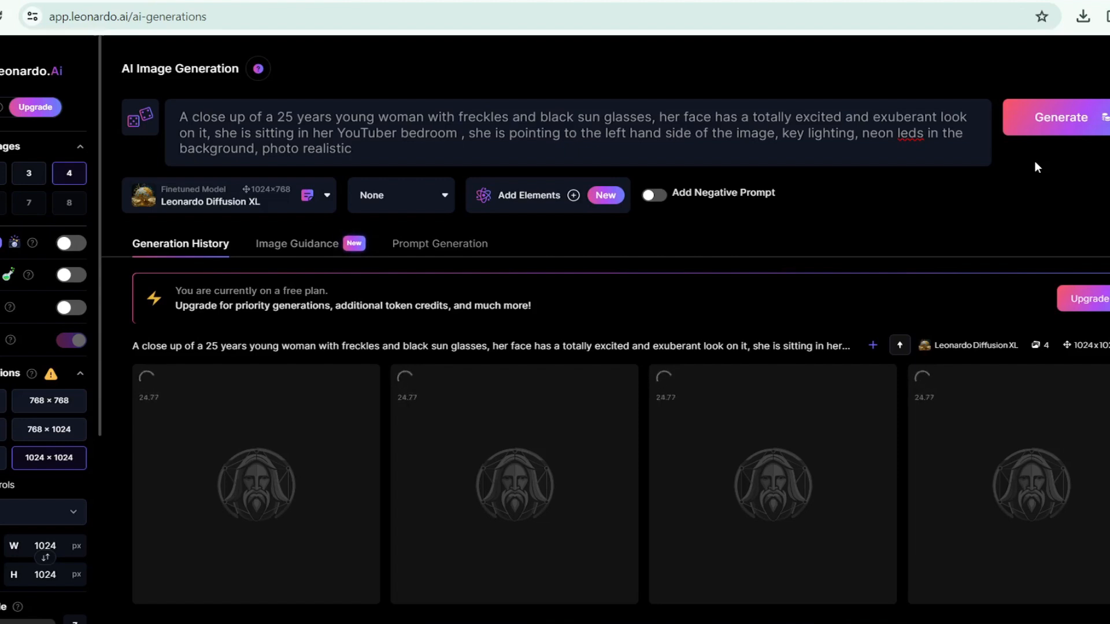
Step: Open the second generated image of the woman in sunglasses and upscale it with Refiner Strength High and Smooth Mode on
scroll(1034, 160, down, 1)
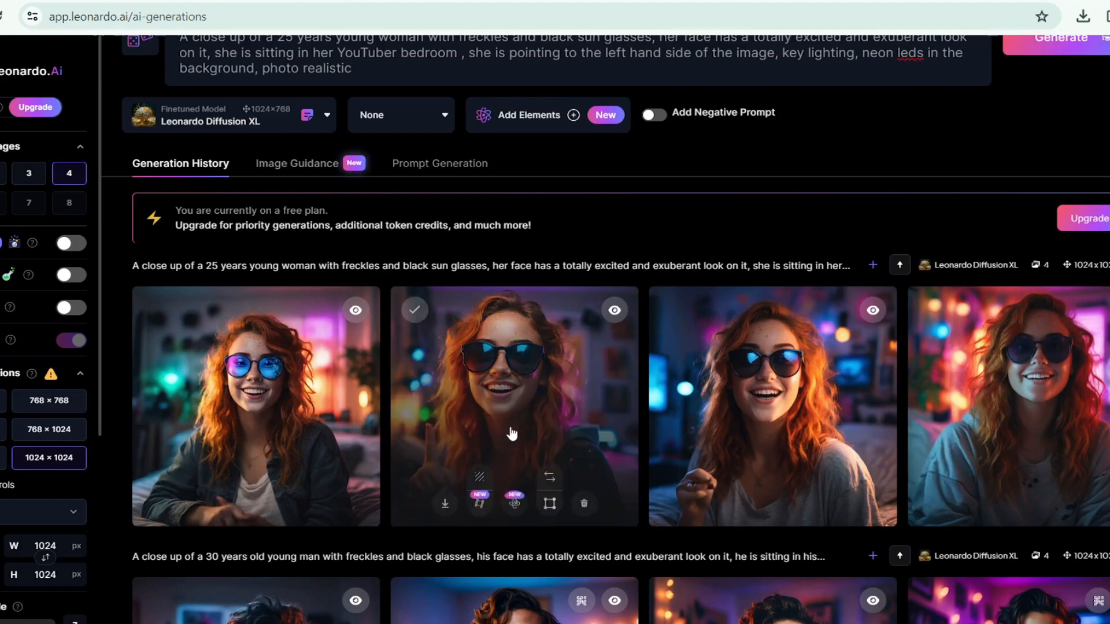
click(557, 446)
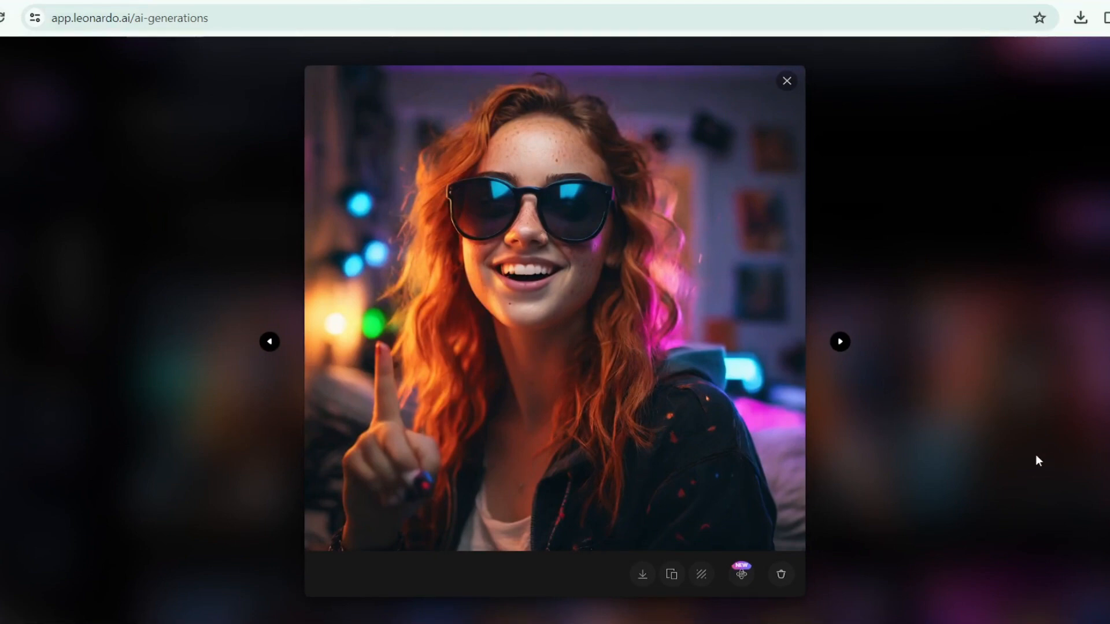
click(737, 572)
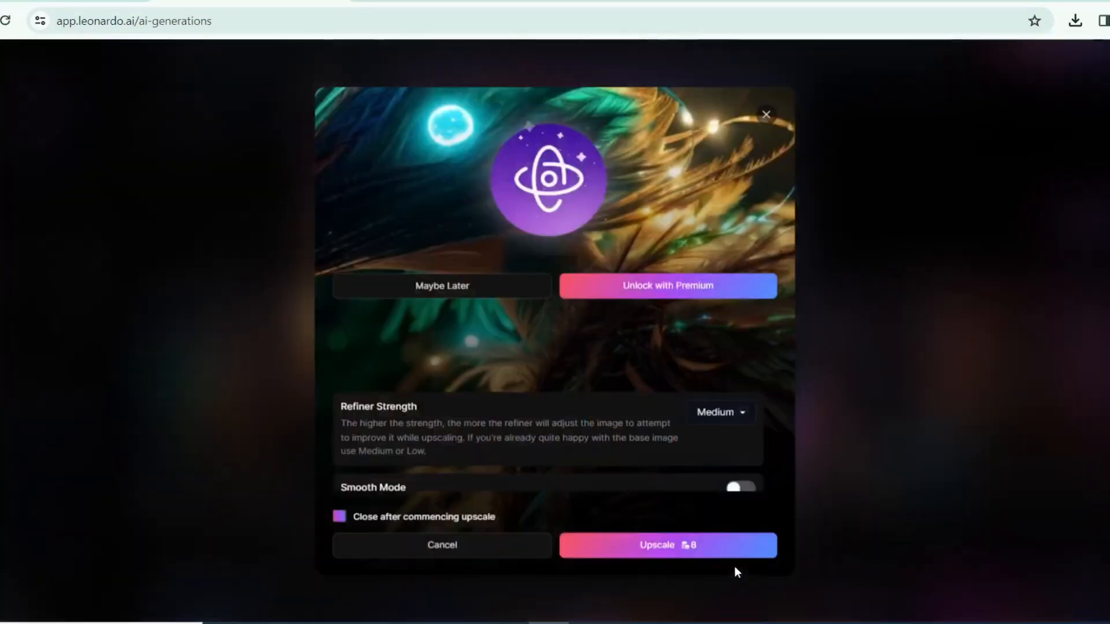
click(742, 414)
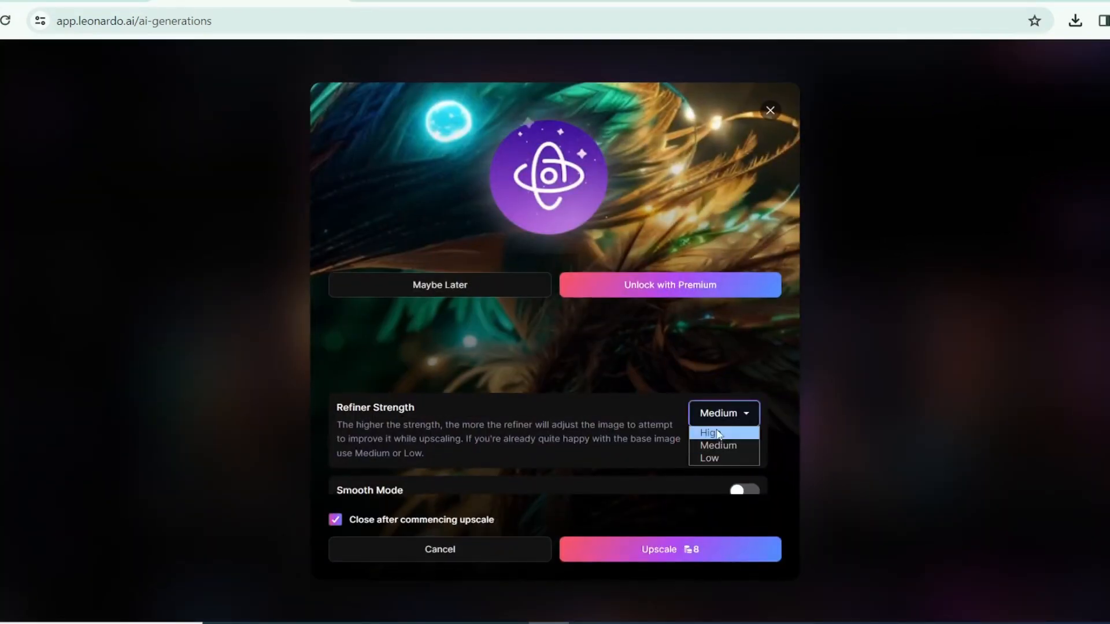
click(745, 491)
click(676, 552)
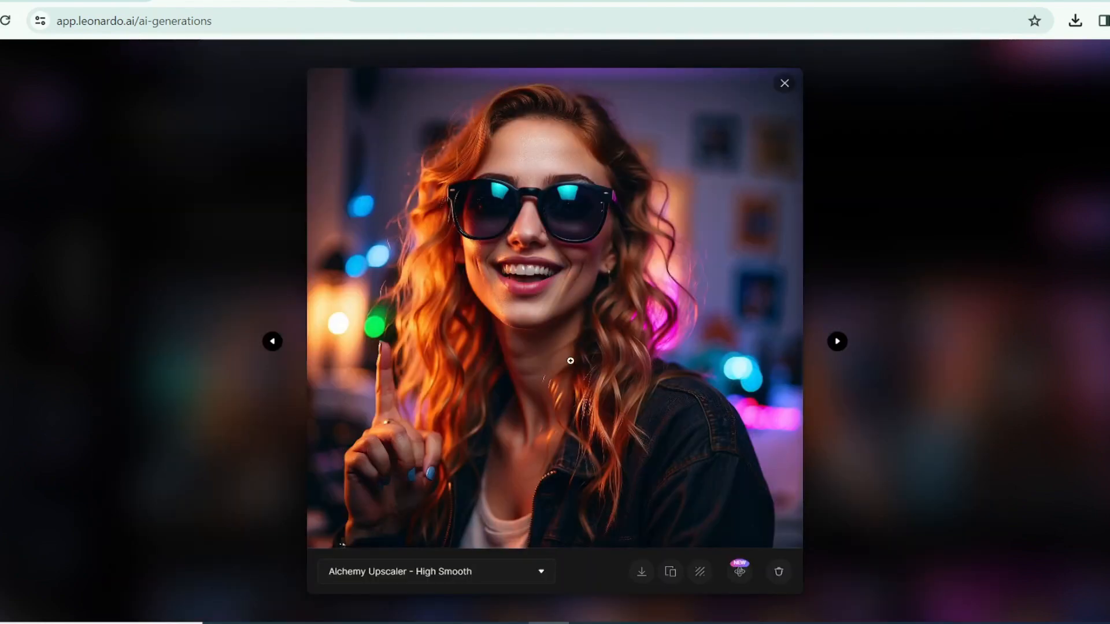
Step: Inspect the upscaled image enlarged, download it and close its preview
click(546, 359)
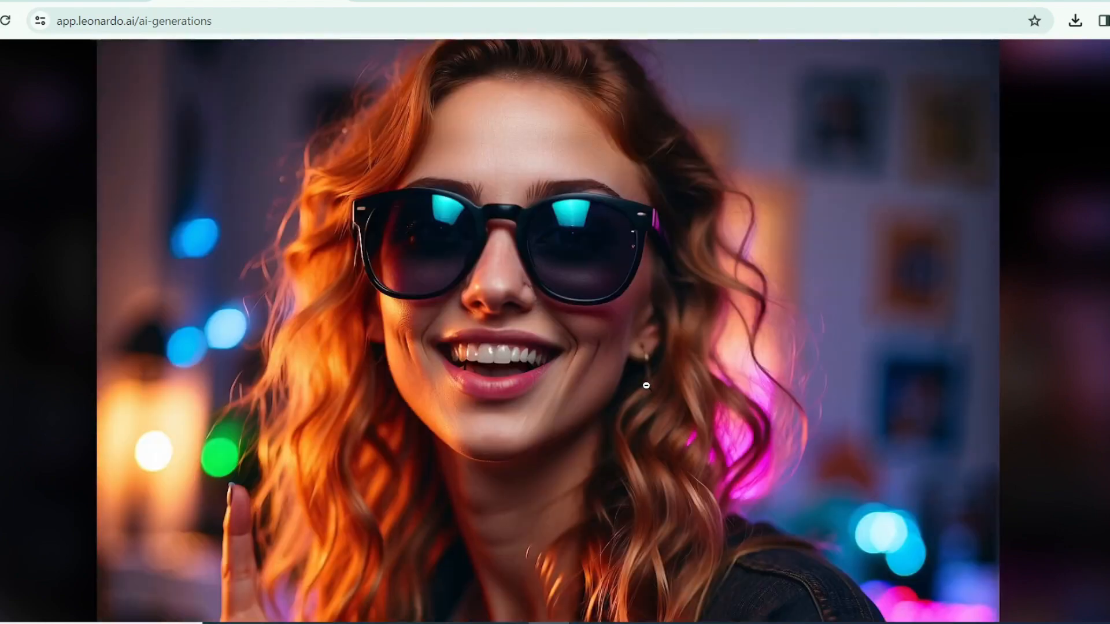
scroll(646, 385, down, 1)
scroll(646, 385, up, 4)
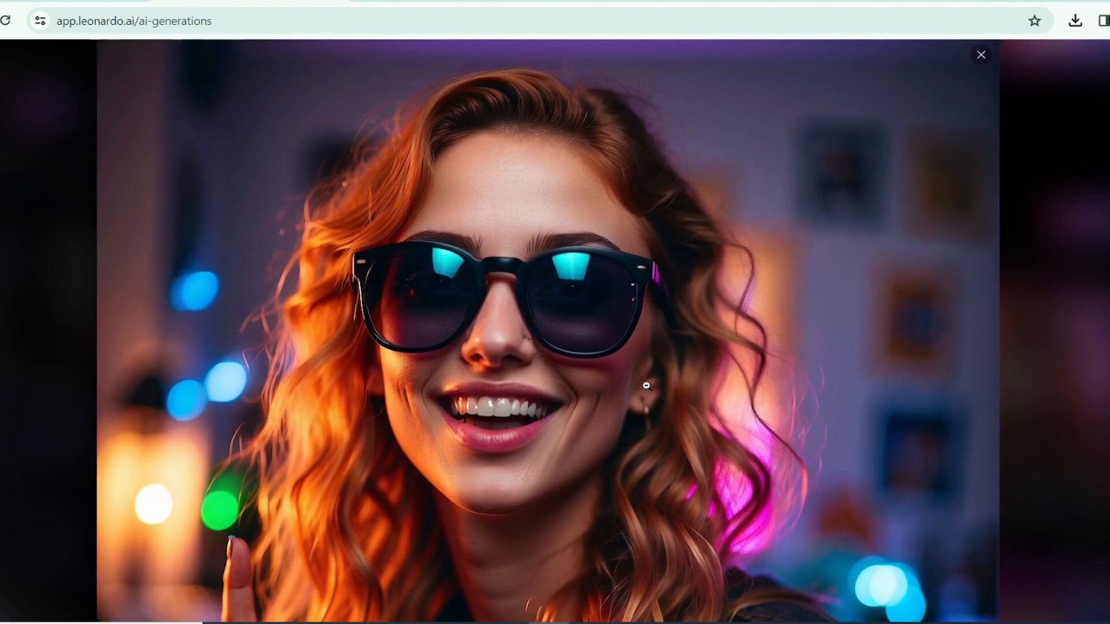
scroll(646, 386, down, 5)
click(646, 379)
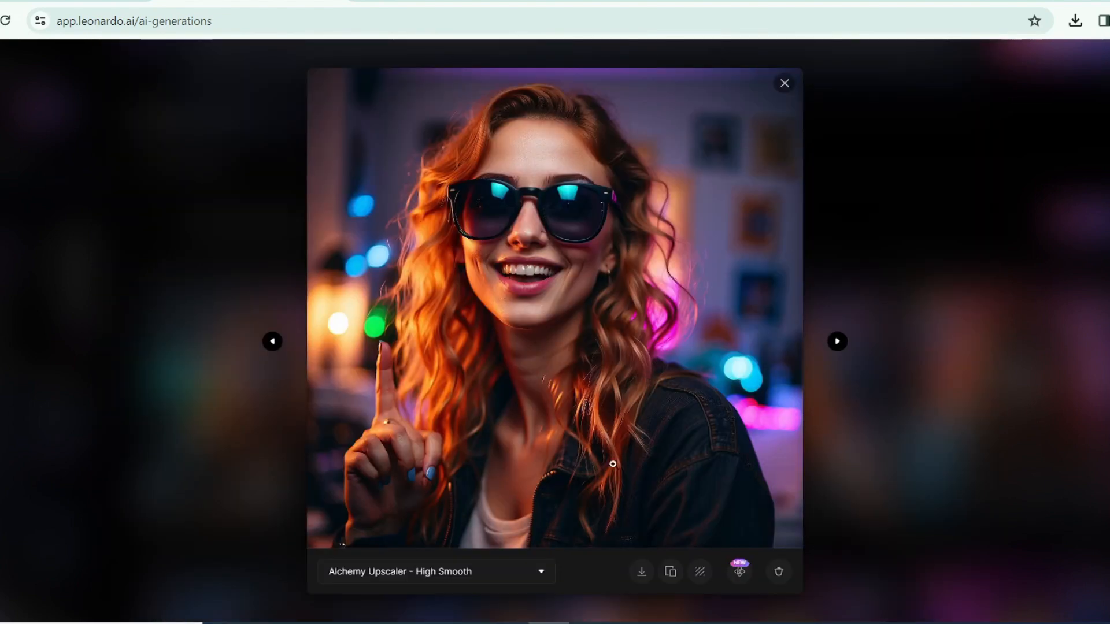
click(639, 579)
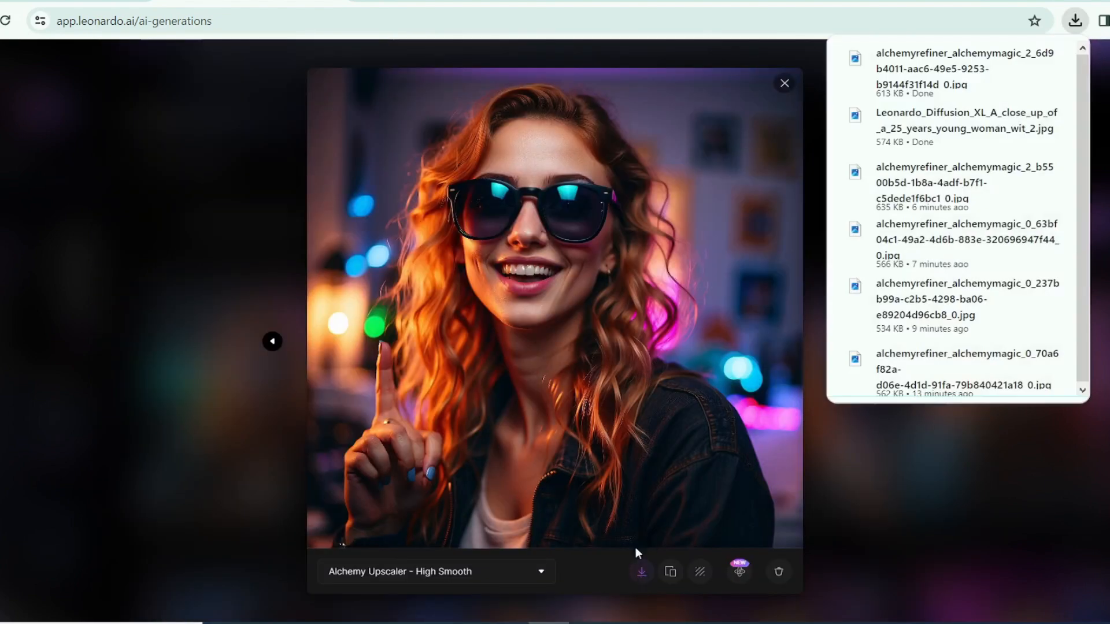
click(944, 502)
click(784, 83)
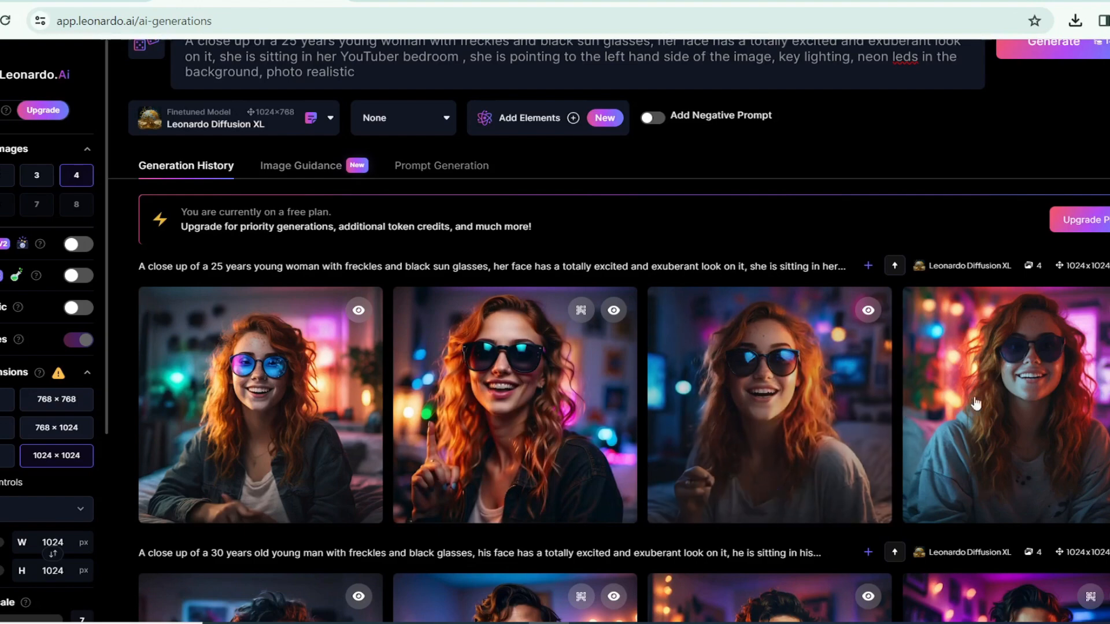
scroll(266, 382, down, 3)
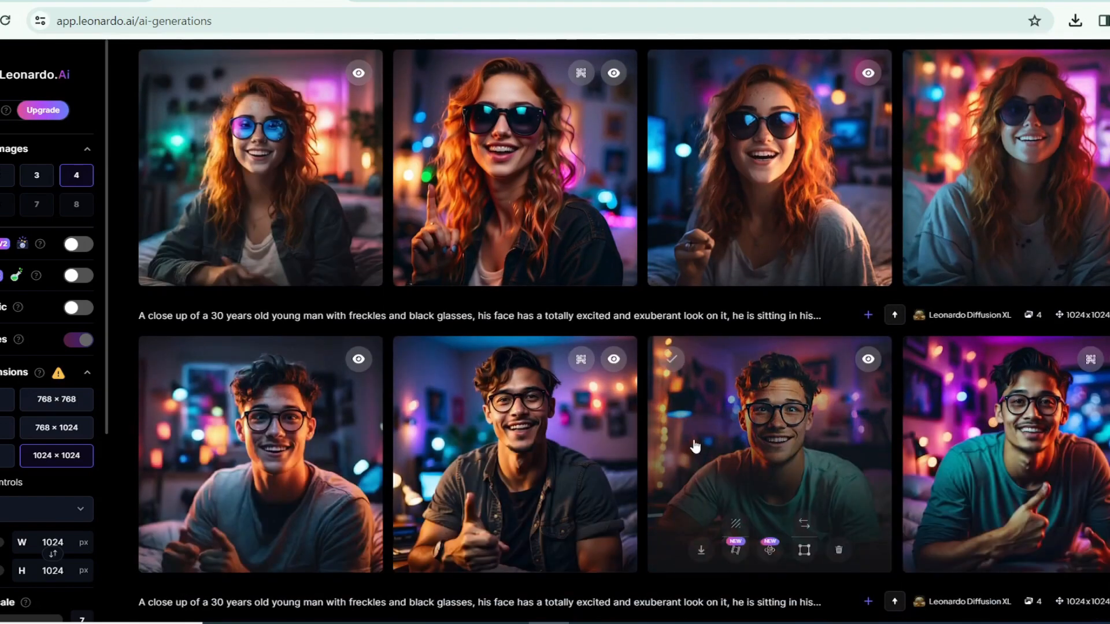
scroll(695, 446, down, 5)
scroll(693, 440, down, 4)
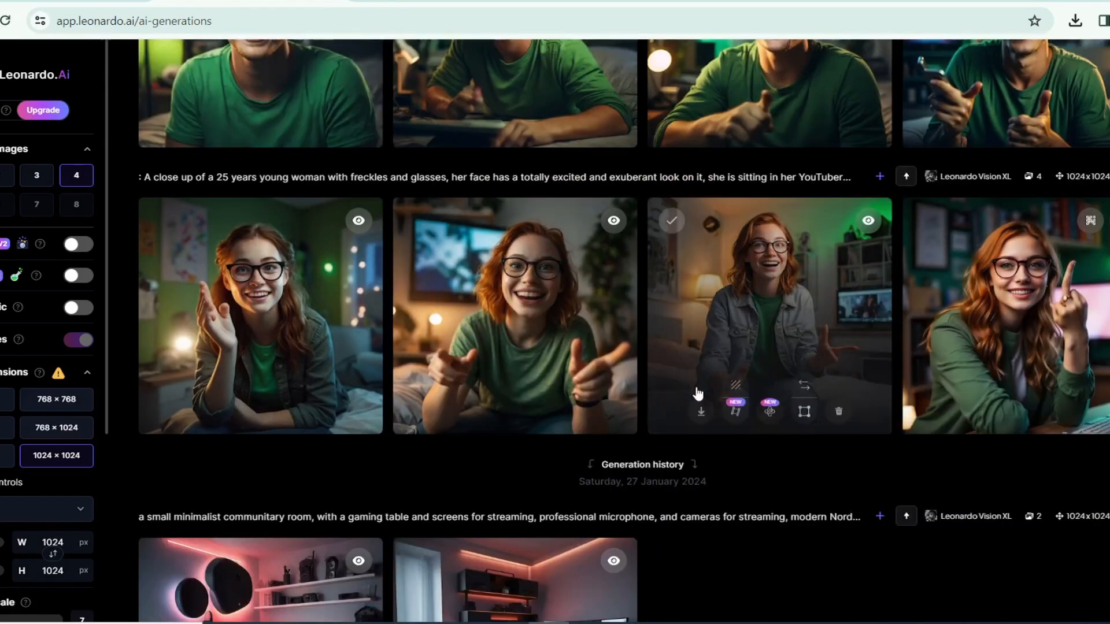
scroll(697, 394, up, 10)
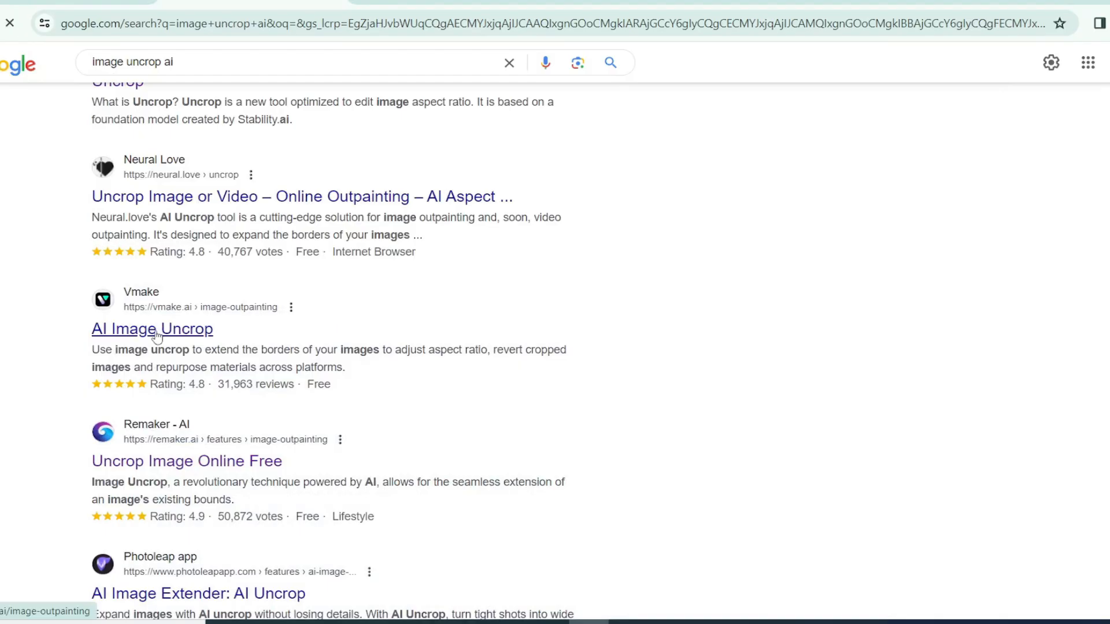
Step: Open Vmake's AI Image Uncrop from the Google results and upload alchemyrefiner_alchemymagic_2_6d9b4011-aac6-49e5-9253-b9144f31f14d_0.jpg from Downloads
click(154, 327)
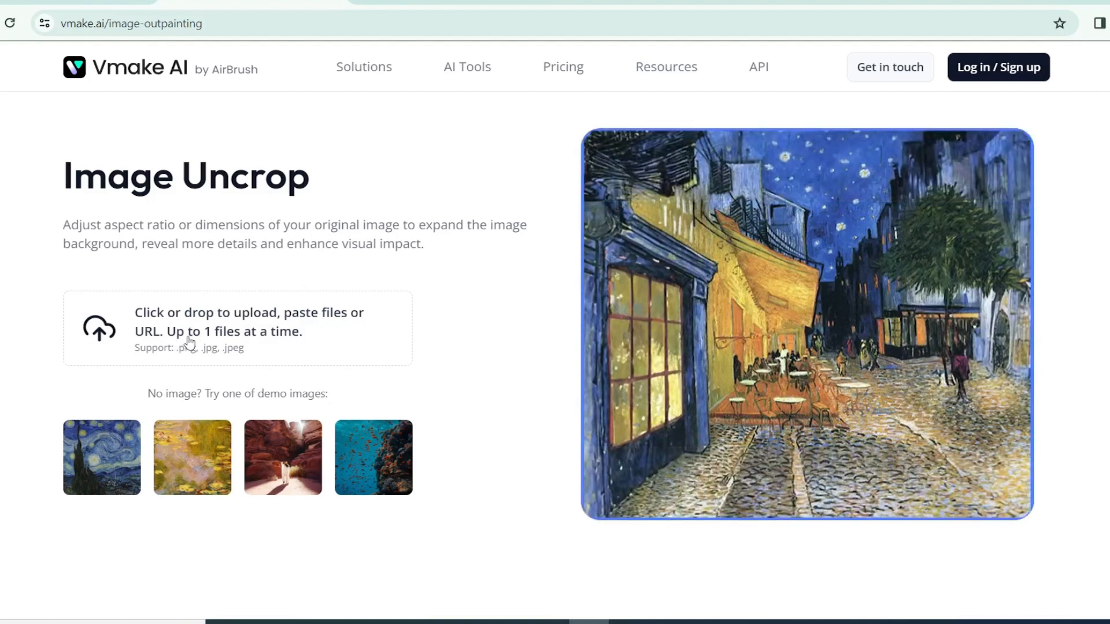
click(190, 341)
click(162, 80)
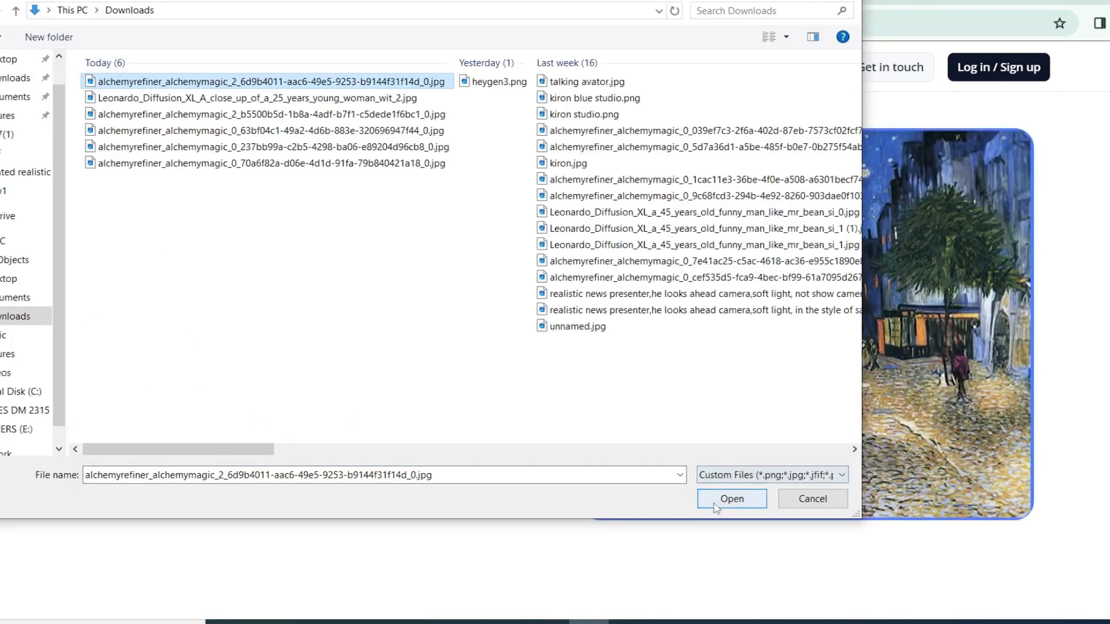
click(731, 498)
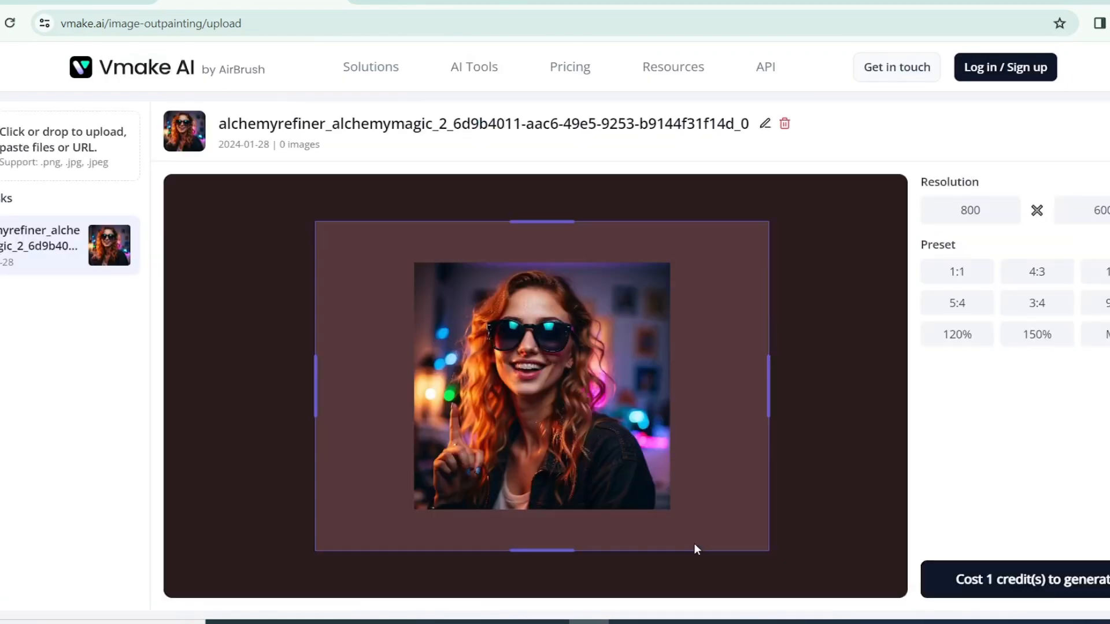
Step: Widen the uncrop frame to 1024 x 600, centre the image horizontally in it and apply the portrait 9:16 preset
drag(768, 396, 894, 403)
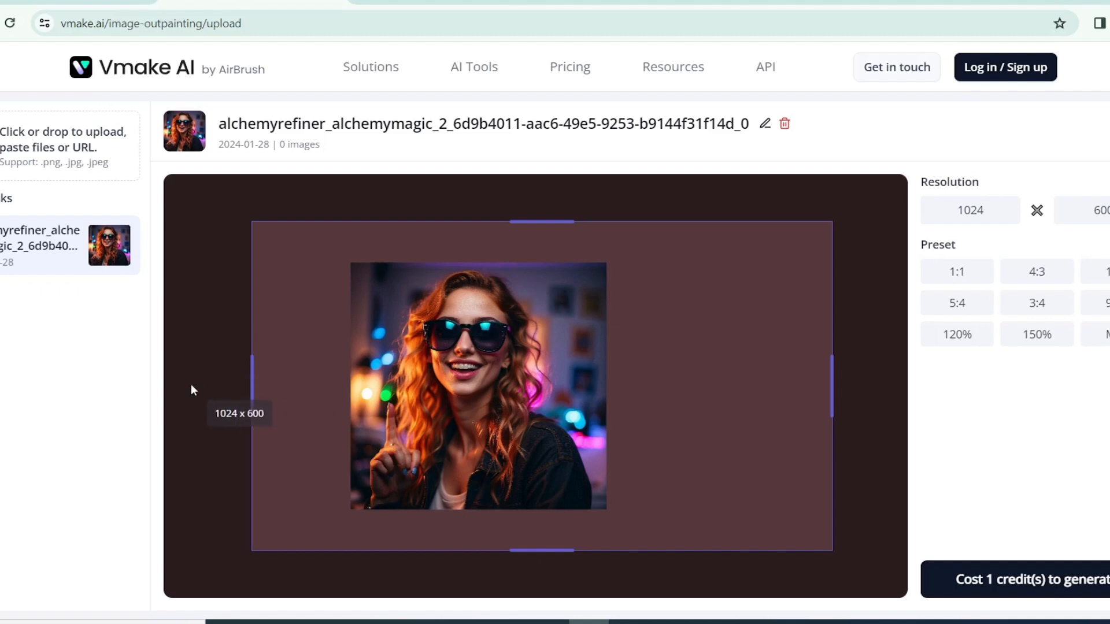
drag(474, 414, 535, 401)
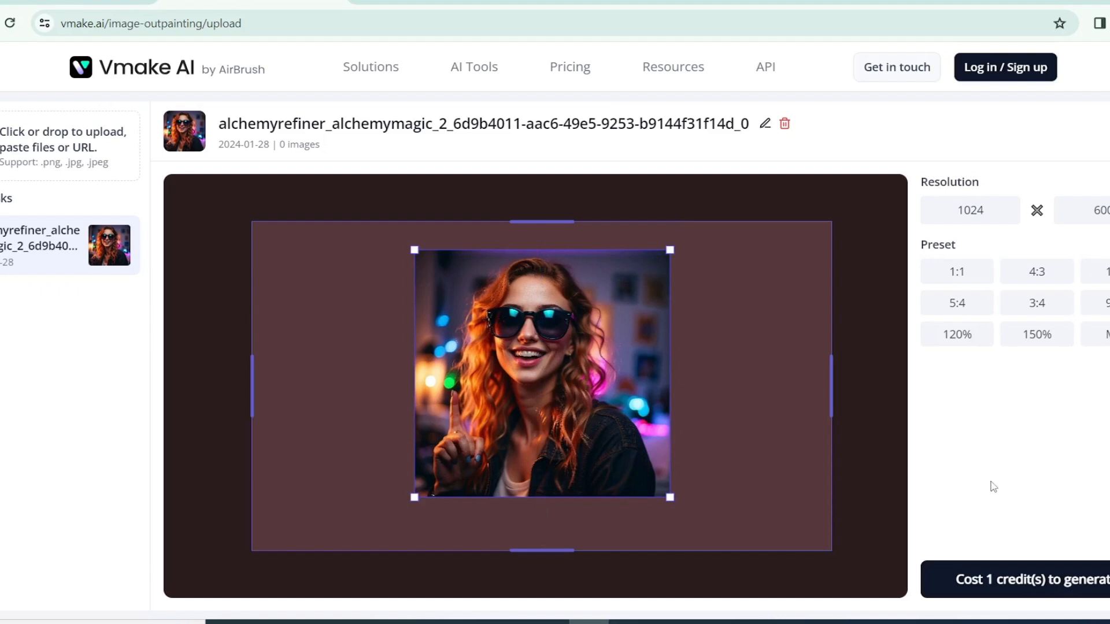
click(1106, 303)
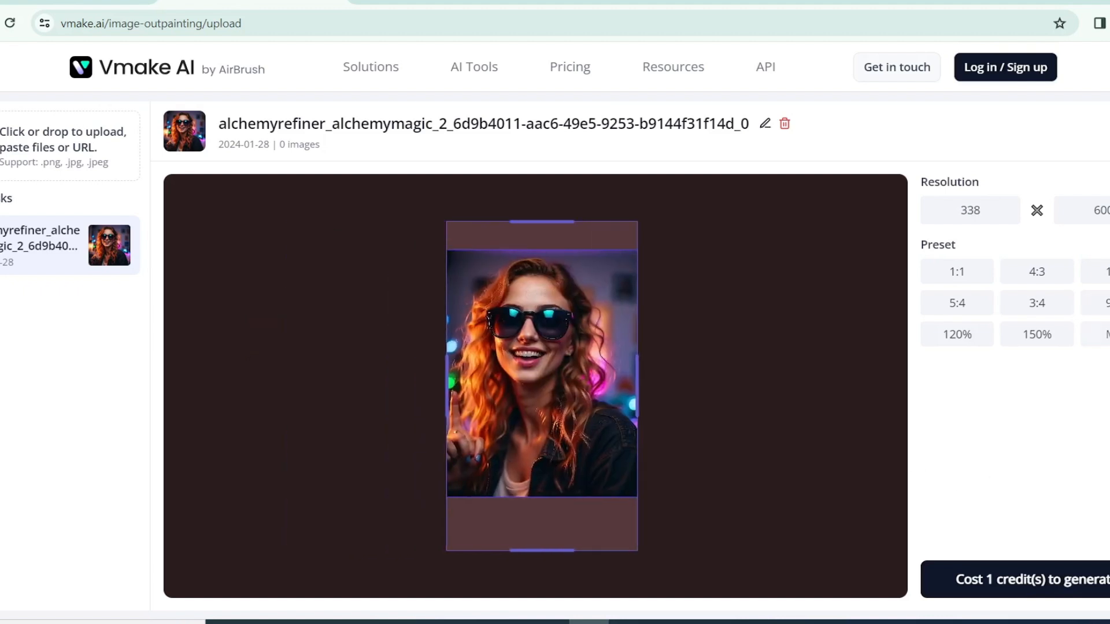
Step: Apply the wide landscape preset, generate the uncropped images and download all of them
click(1106, 272)
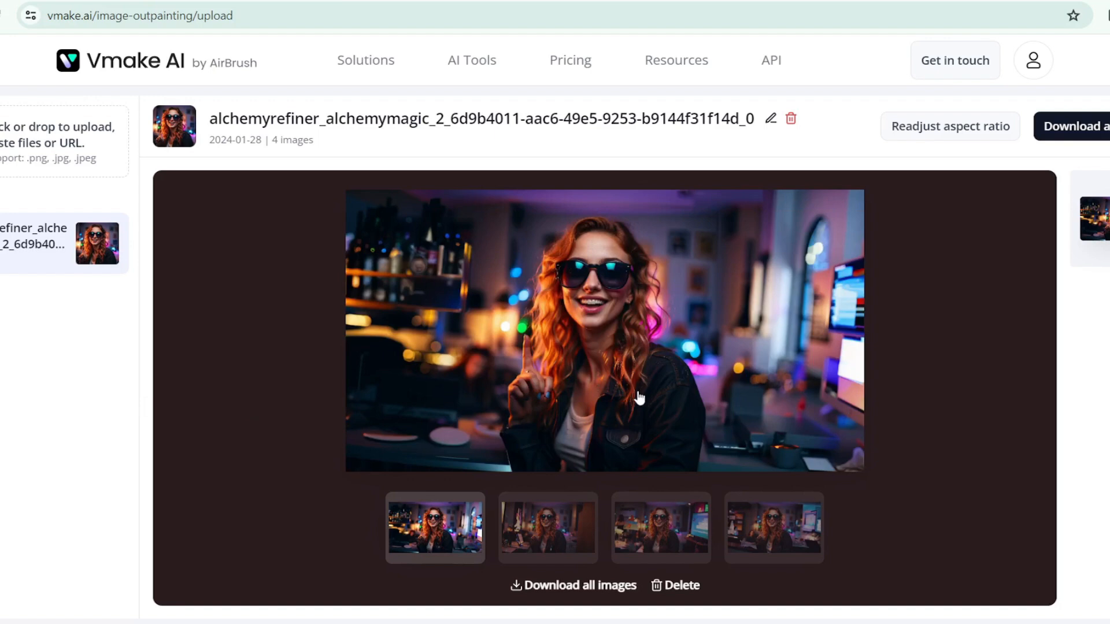
click(522, 585)
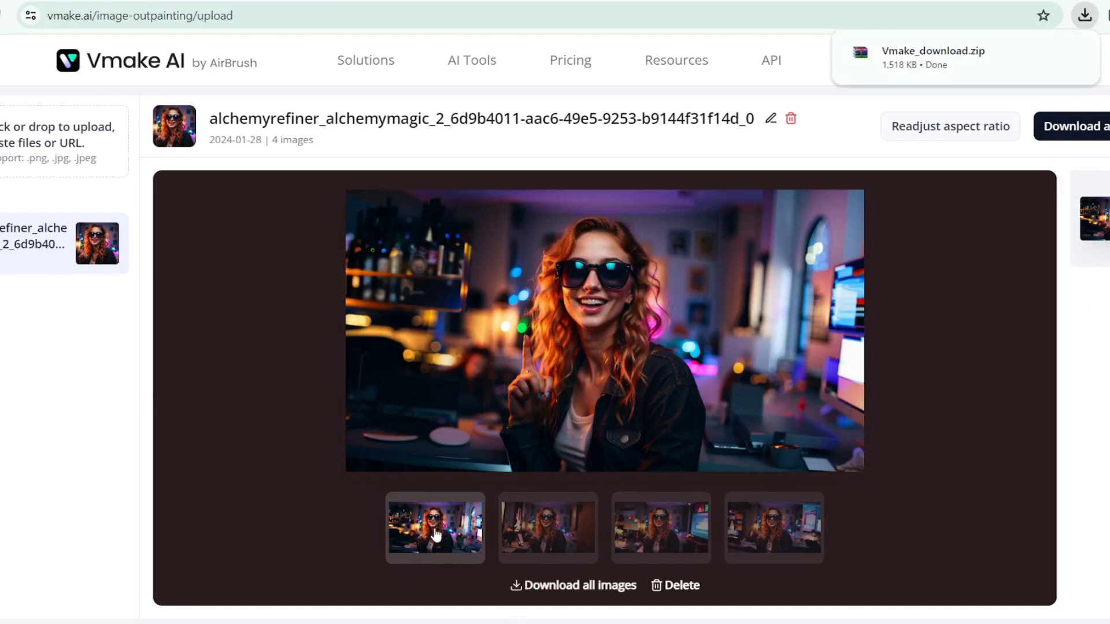
Step: Inspect the first uncropped image enlarged in the preview and download it
click(525, 396)
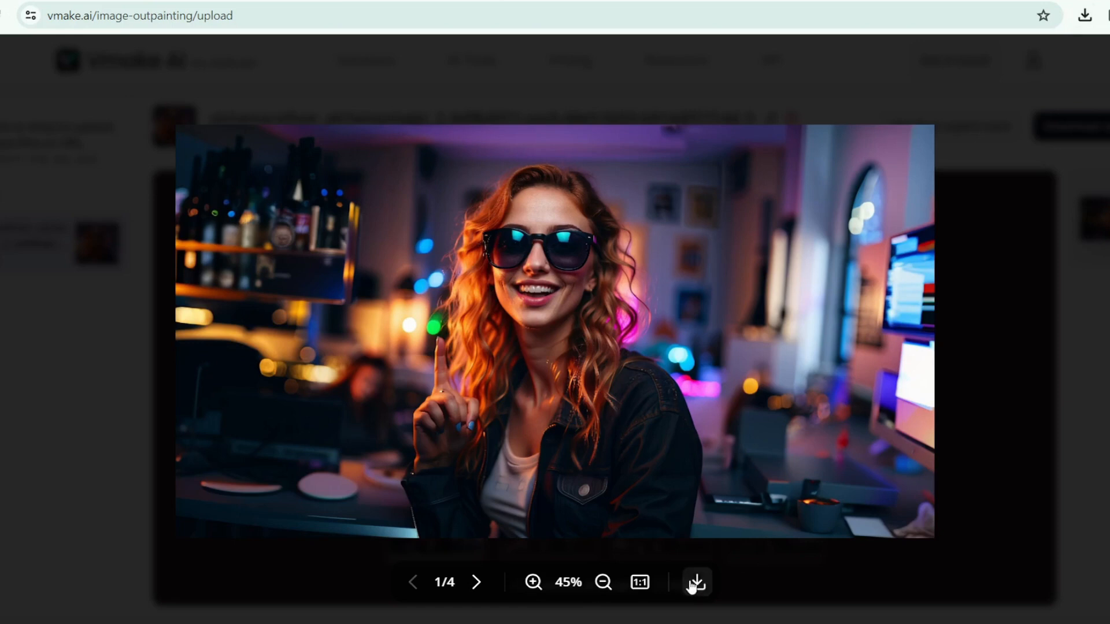
click(533, 582)
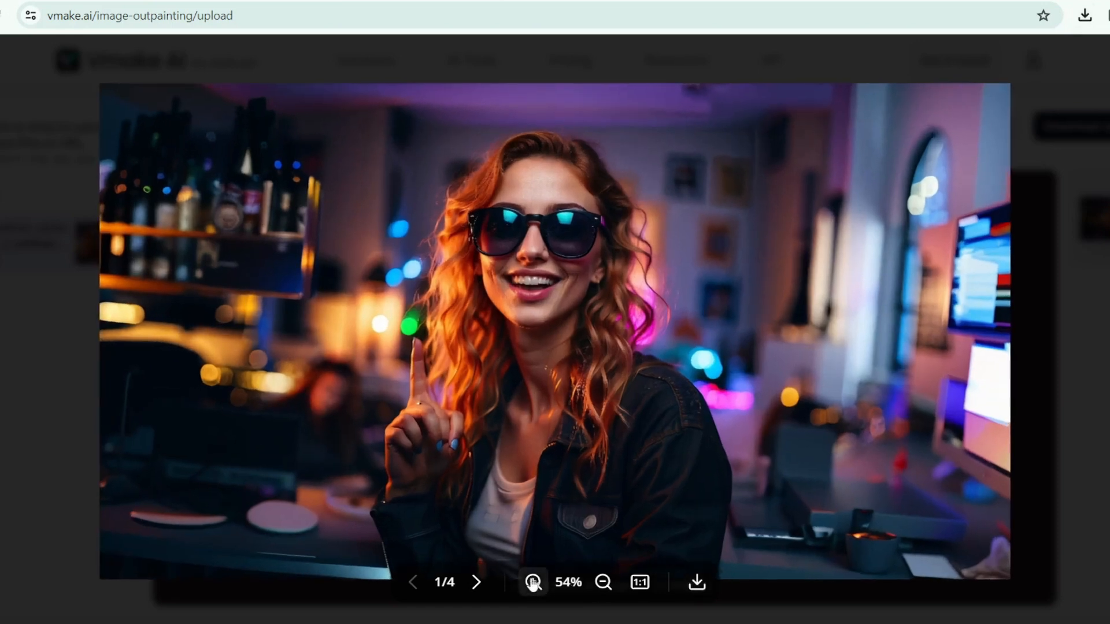
click(533, 582)
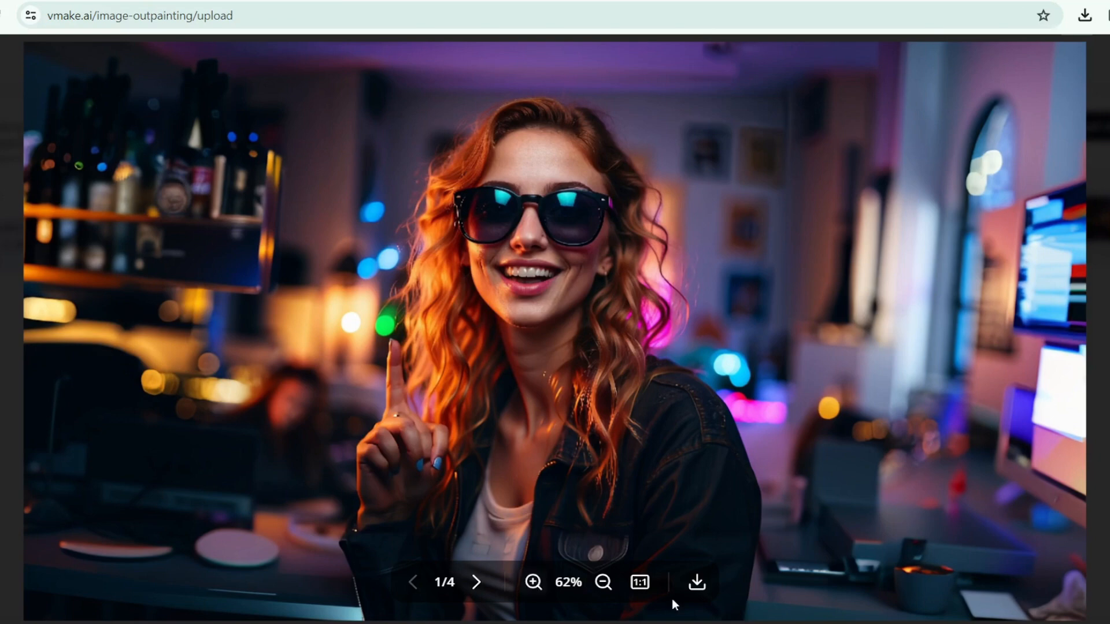
click(697, 582)
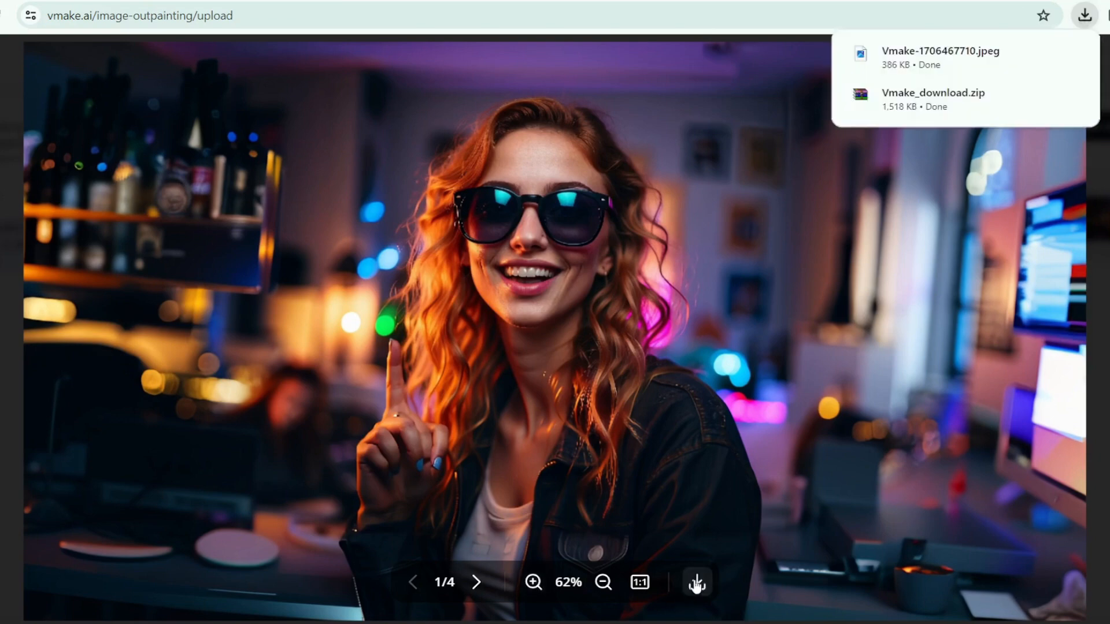
scroll(646, 553, up, 4)
scroll(647, 553, down, 6)
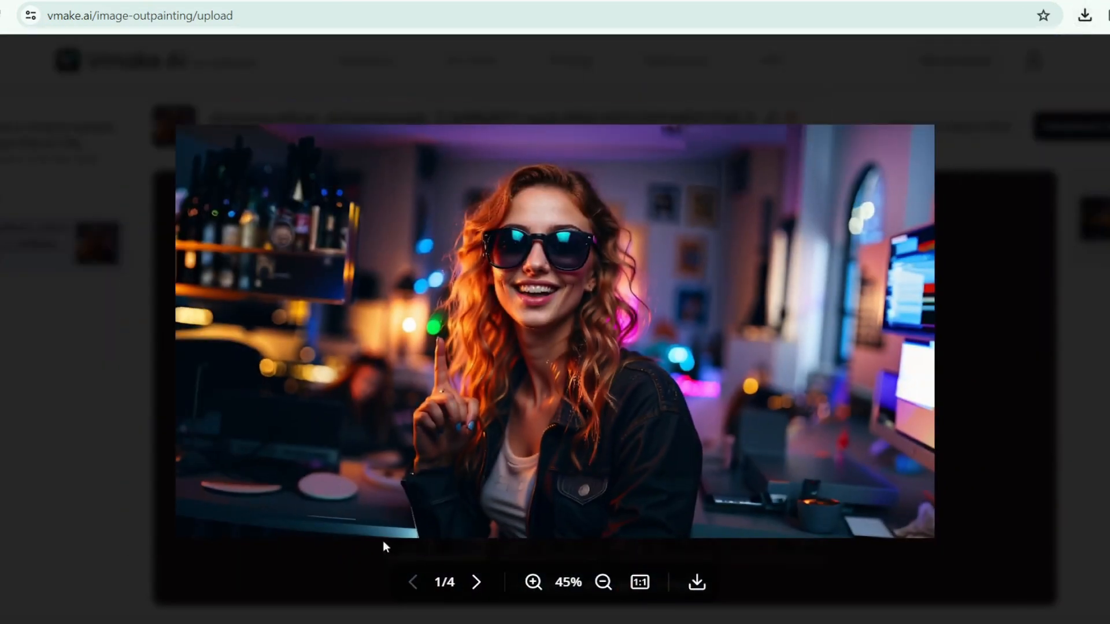
Step: Inspect the second uncropped image enlarged and close the preview
click(477, 584)
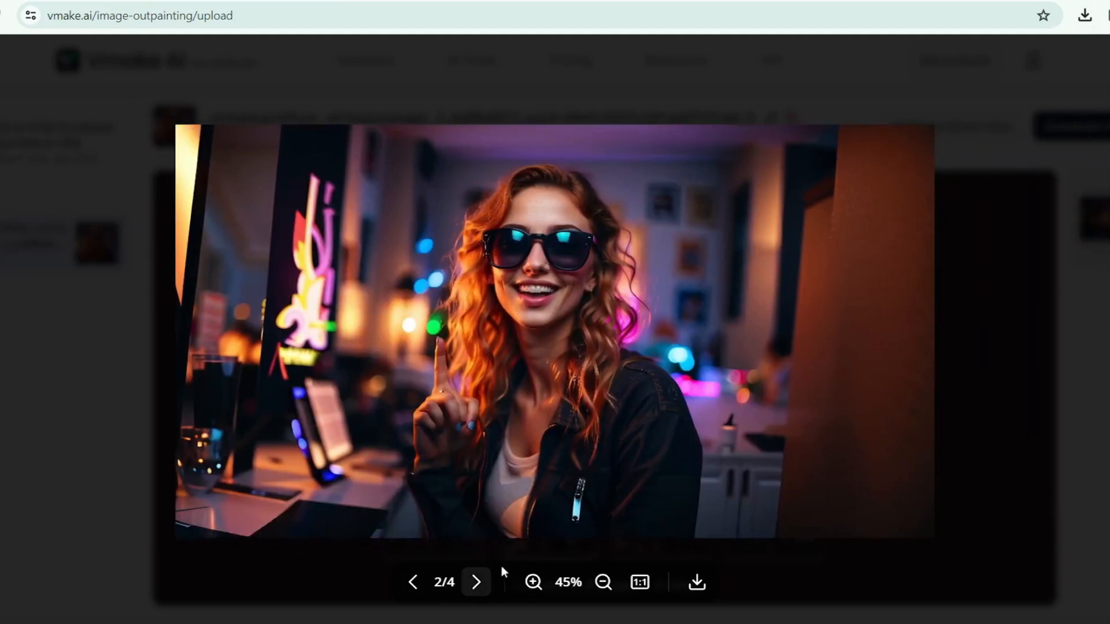
scroll(544, 519, up, 3)
scroll(543, 519, down, 3)
drag(577, 315, 609, 413)
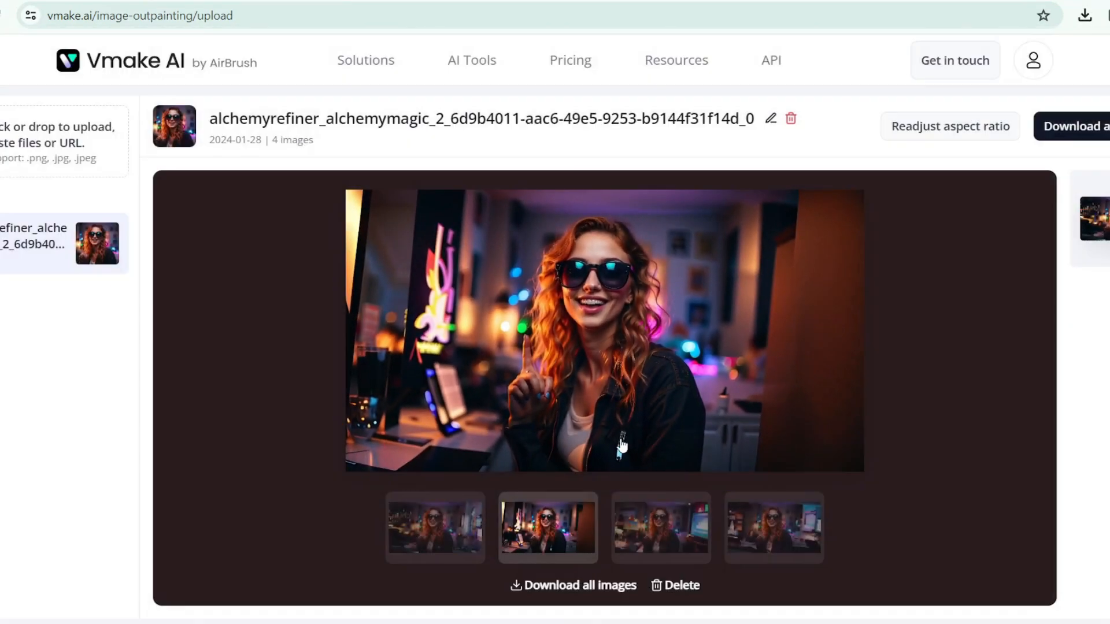
Step: Open the third uncropped image in the preview and download it
click(664, 535)
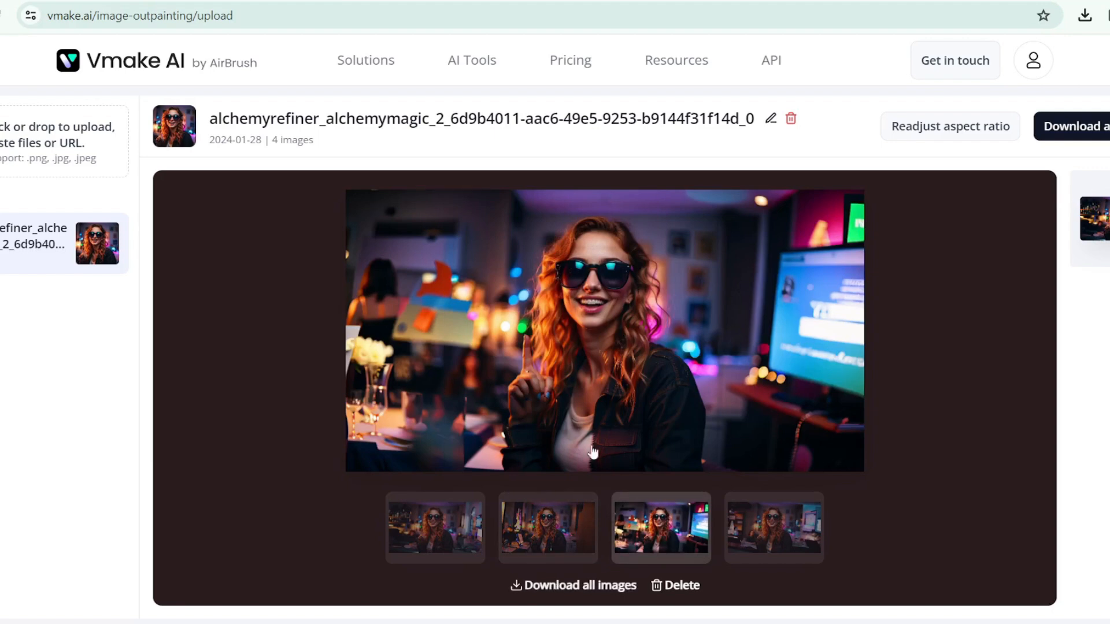
click(597, 411)
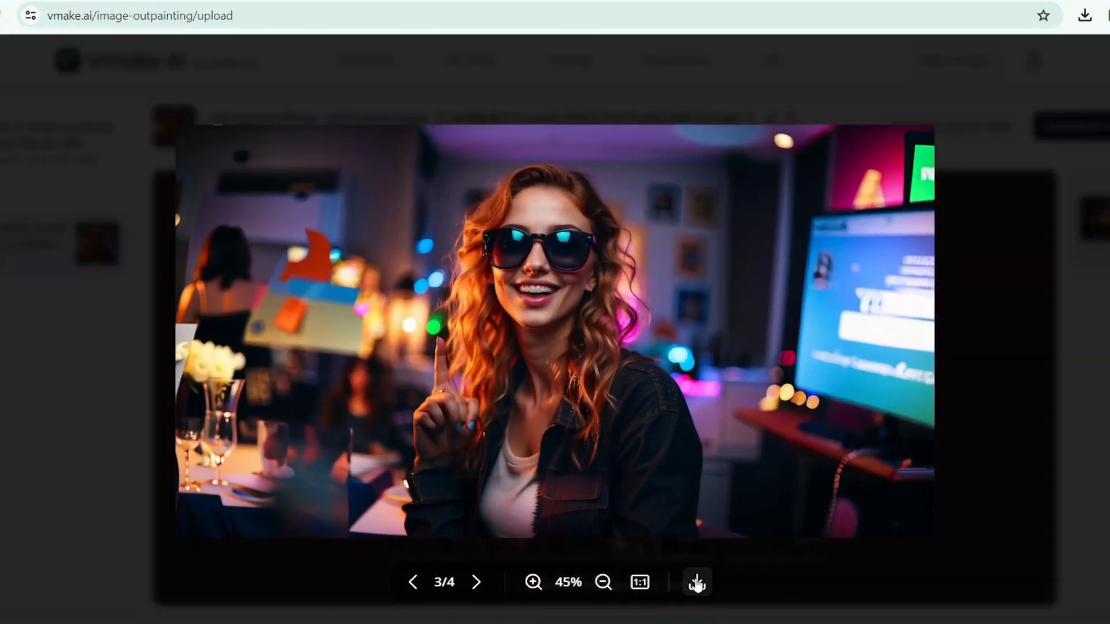
click(697, 584)
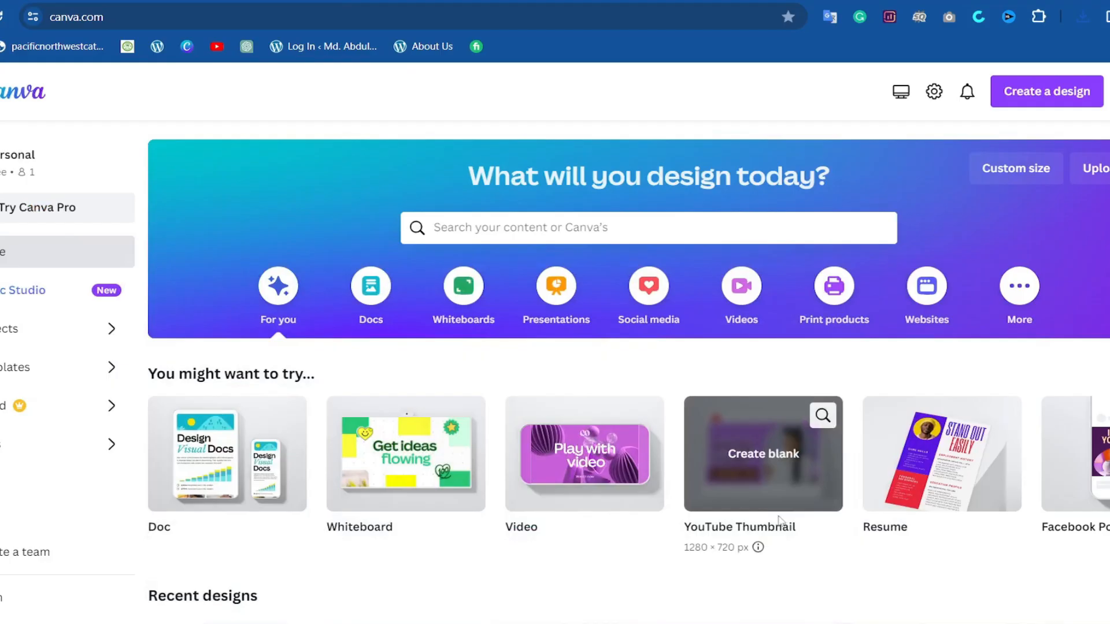
Step: Switch to Canva, create a blank YouTube Thumbnail design and show the uploaded images
click(773, 476)
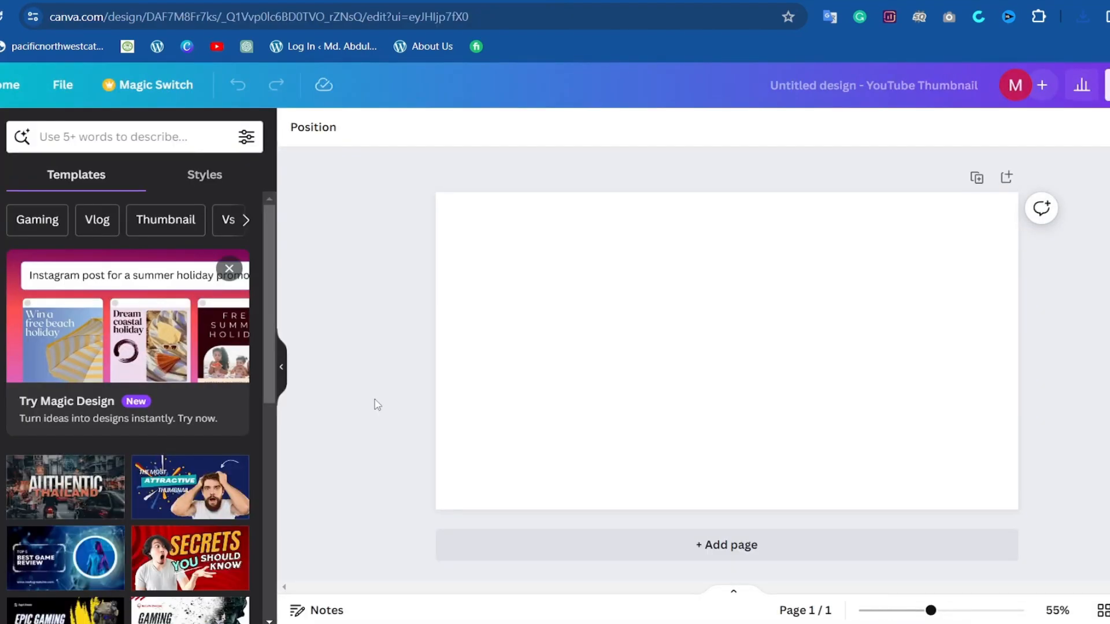
click(1, 370)
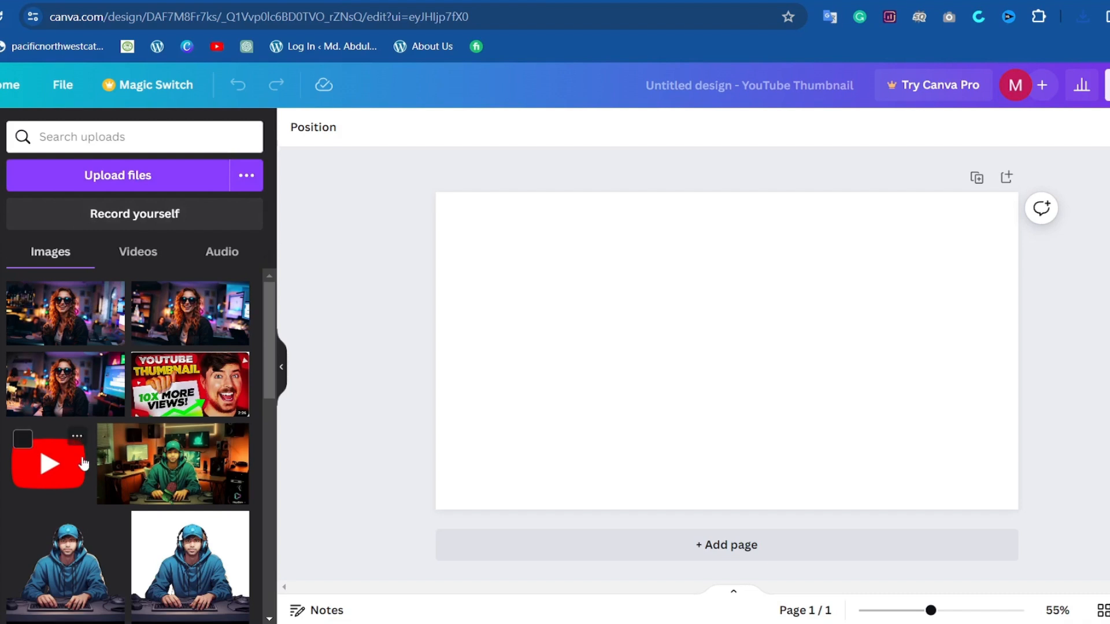
Step: Add the second uploaded image of the woman in sunglasses and extend its edges to fill the whole thumbnail
click(179, 326)
drag(510, 351, 437, 354)
drag(942, 351, 1018, 351)
drag(727, 468, 725, 508)
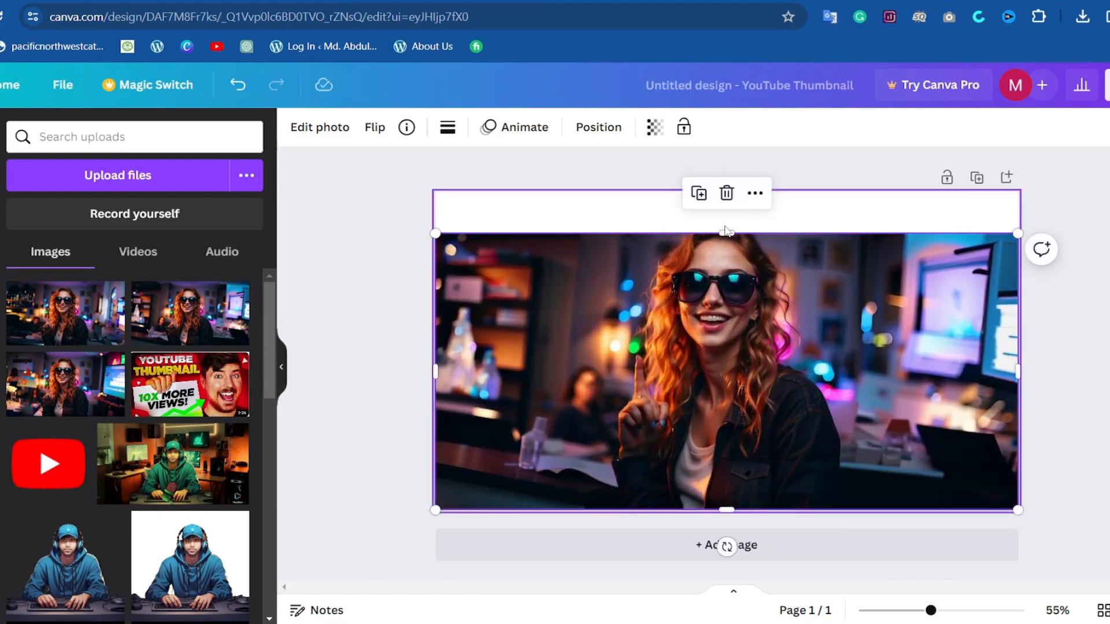
drag(725, 232, 721, 191)
click(381, 285)
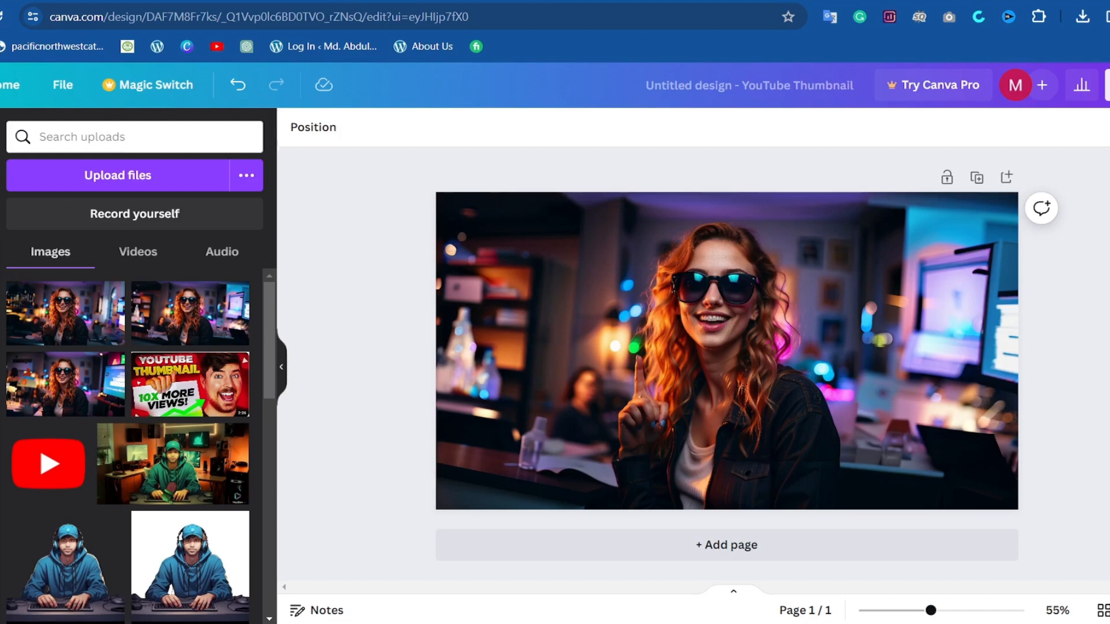
Step: Add the yellow HUGE SALE font combination to the thumbnail and reduce its text size
click(1, 252)
scroll(96, 425, down, 18)
scroll(170, 466, down, 3)
scroll(169, 467, up, 3)
click(175, 399)
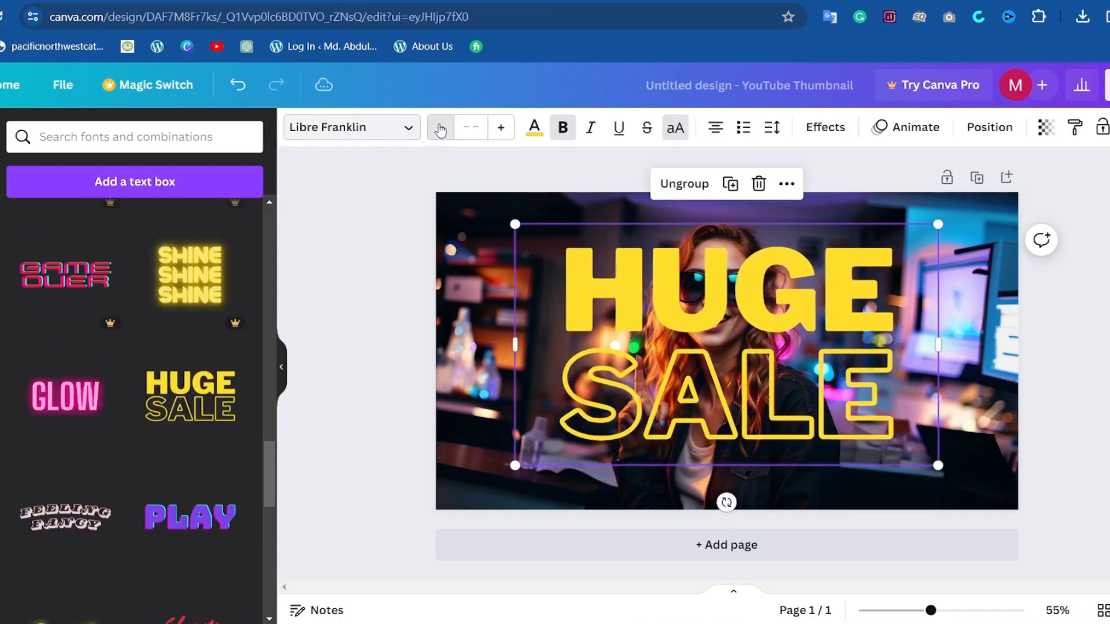
click(440, 130)
click(440, 129)
click(440, 130)
click(441, 130)
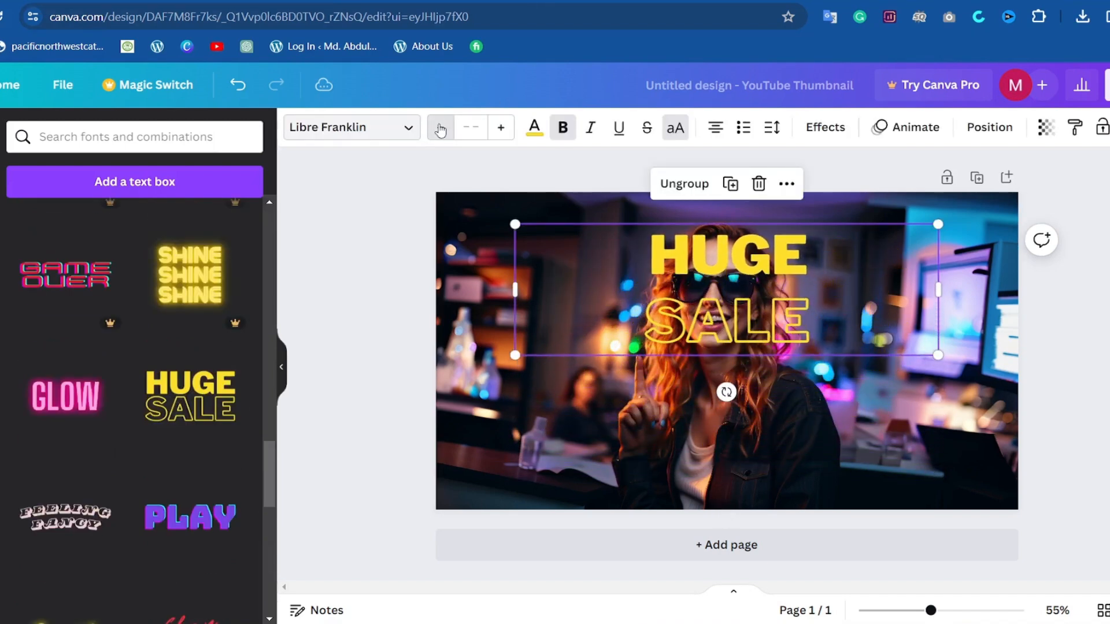
Step: Replace the word HUGE with YOUTUBE and delete the word SALE beneath it
double_click(812, 246)
key(BackSpace)
text(YOUTUBE)
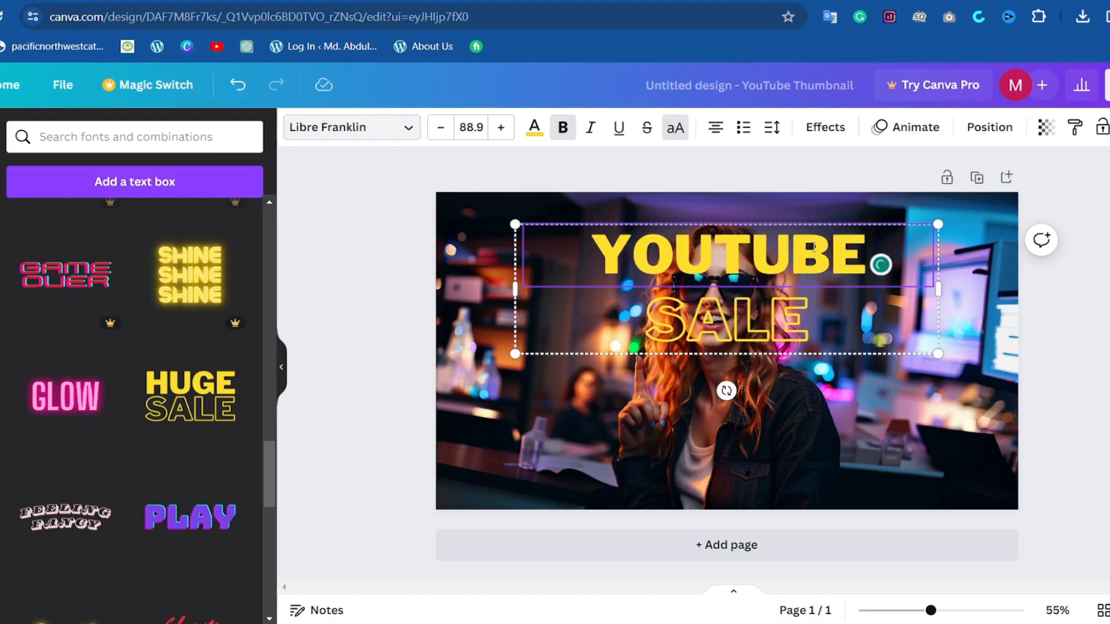
click(823, 313)
key(BackSpace)
key(BackSpace)
key(BackSpace)
key(BackSpace)
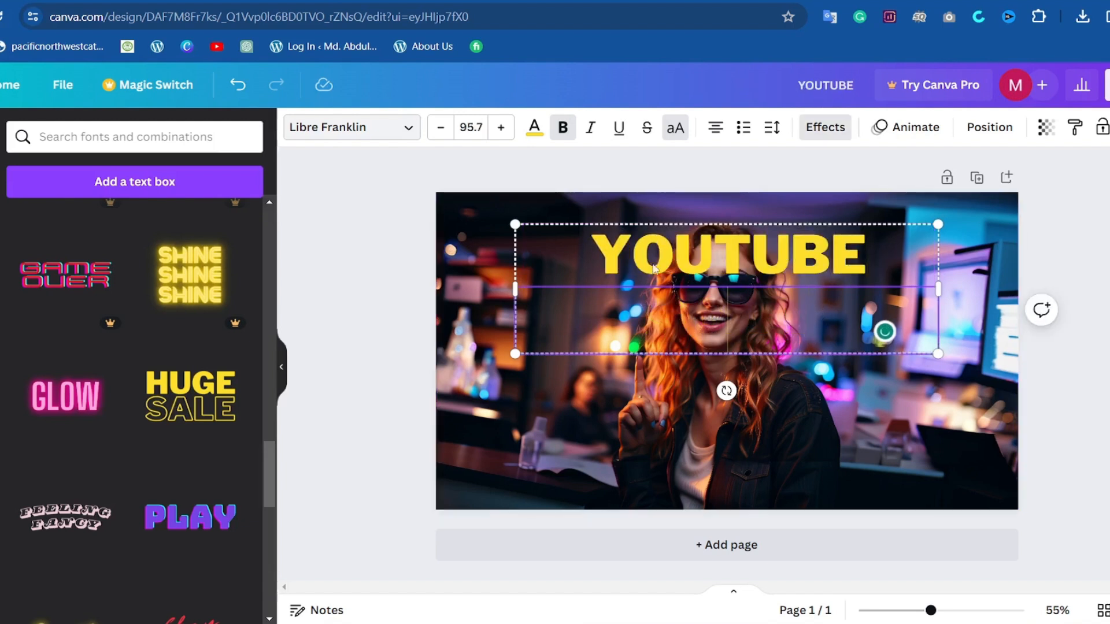
Step: Move the YOUTUBE text to the thumbnail's upper-left corner and shrink it to fit beside the woman's head
drag(715, 262, 567, 261)
click(441, 127)
click(440, 127)
click(440, 127)
click(440, 127)
click(441, 127)
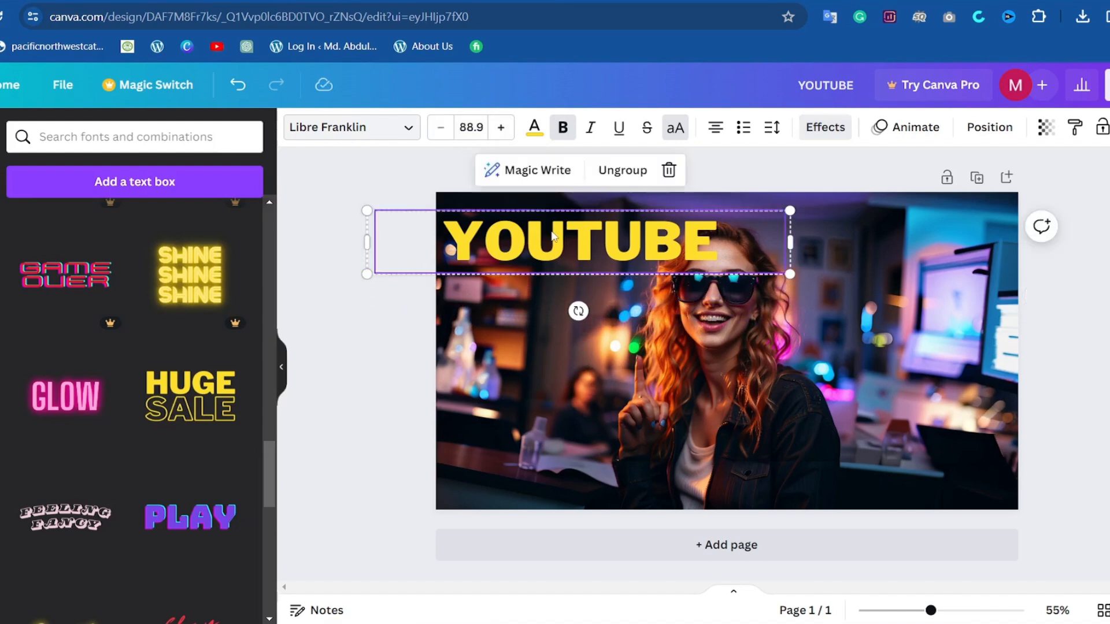
mouse_move(561, 233)
mouse_down()
mouse_move(526, 236)
mouse_move(567, 244)
mouse_up()
click(303, 363)
click(389, 369)
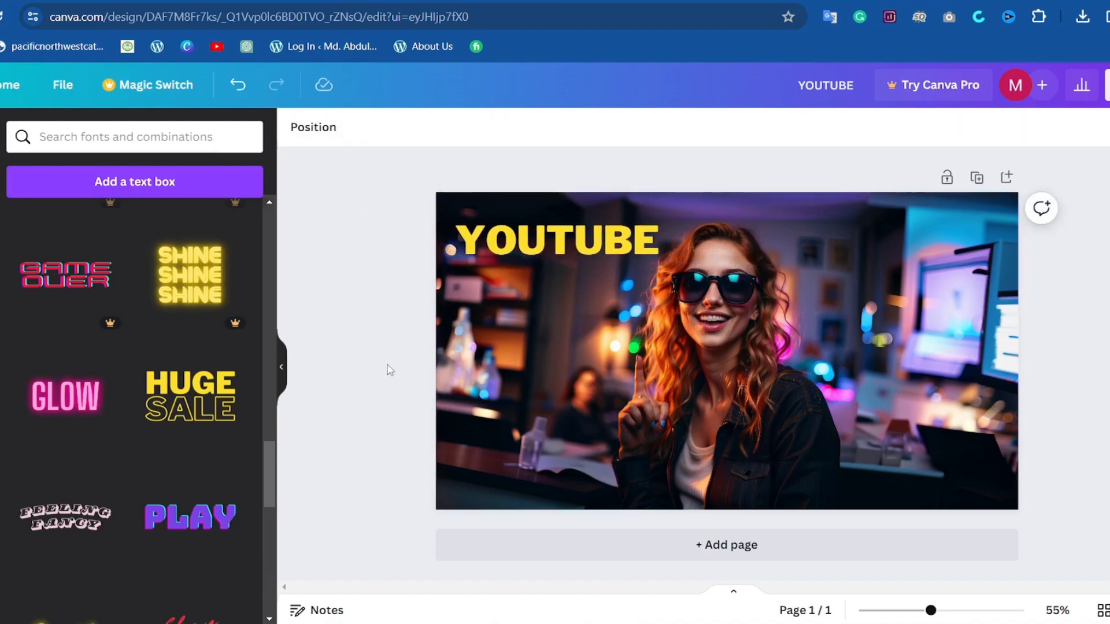
Step: Add another yellow HUGE SALE font combination, reduced in size and placed directly below YOUTUBE
click(190, 395)
click(441, 129)
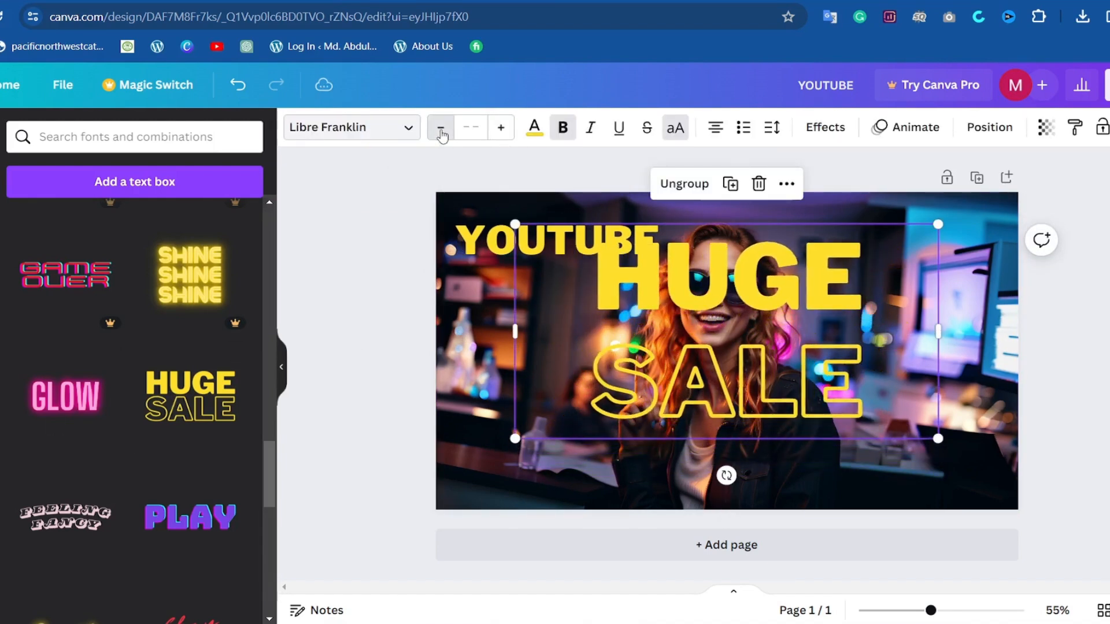
click(441, 129)
click(441, 128)
click(441, 128)
click(440, 128)
click(440, 128)
drag(712, 277, 510, 295)
Step: Replace HUGE below YOUTUBE with THUMBNAIL at font size 61.9, using the suggested spelling correction
click(593, 279)
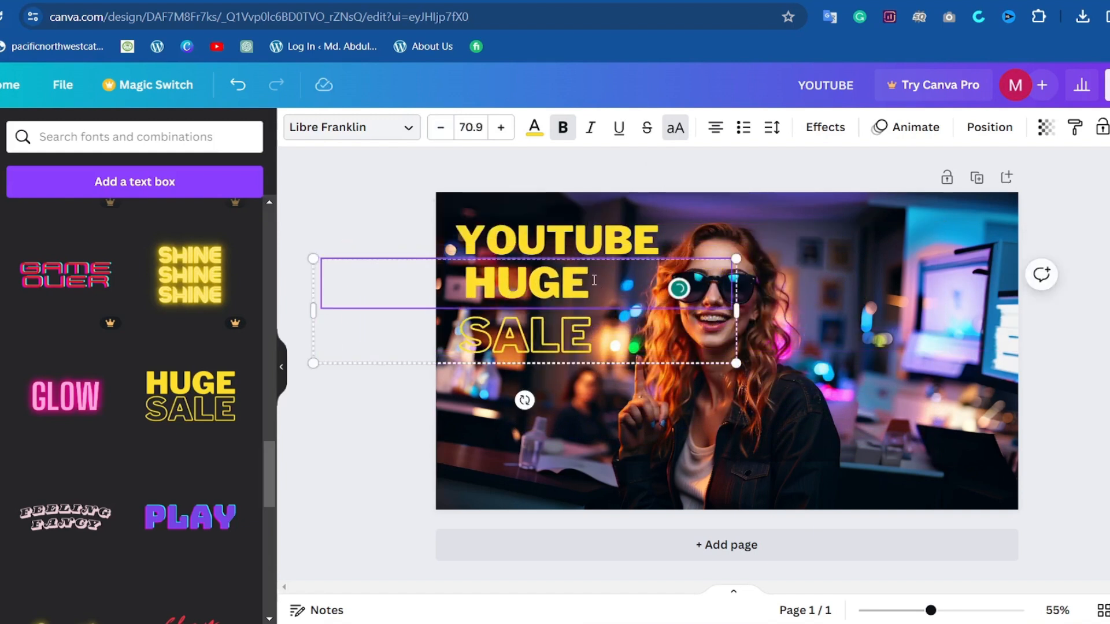
text(THAMNAIL)
click(440, 128)
click(440, 128)
click(440, 128)
click(440, 129)
click(440, 128)
mouse_move(431, 286)
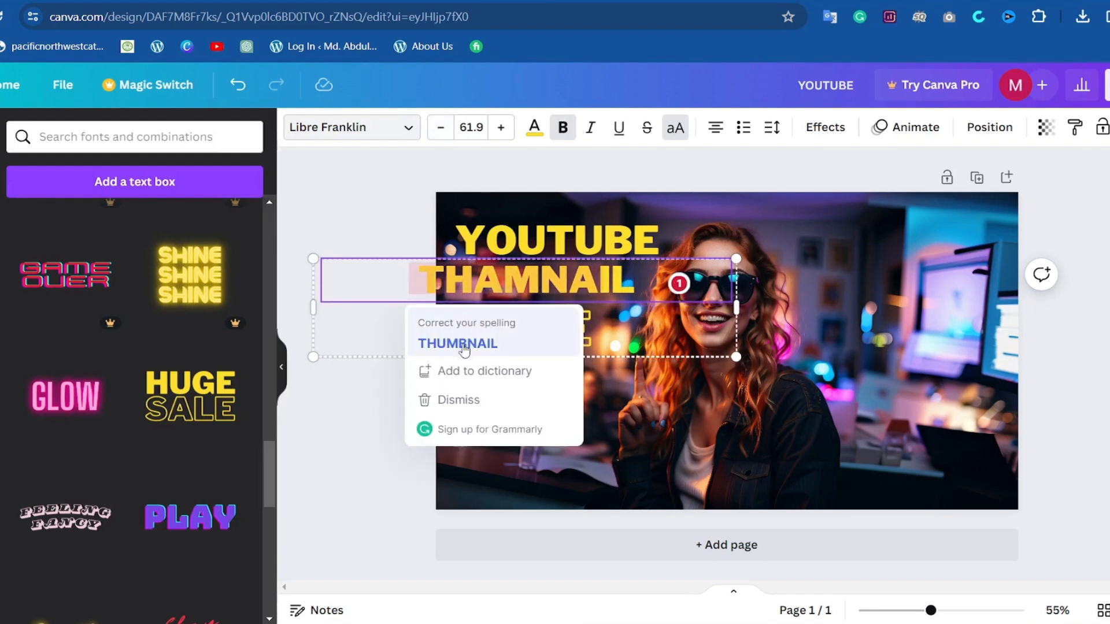
click(463, 345)
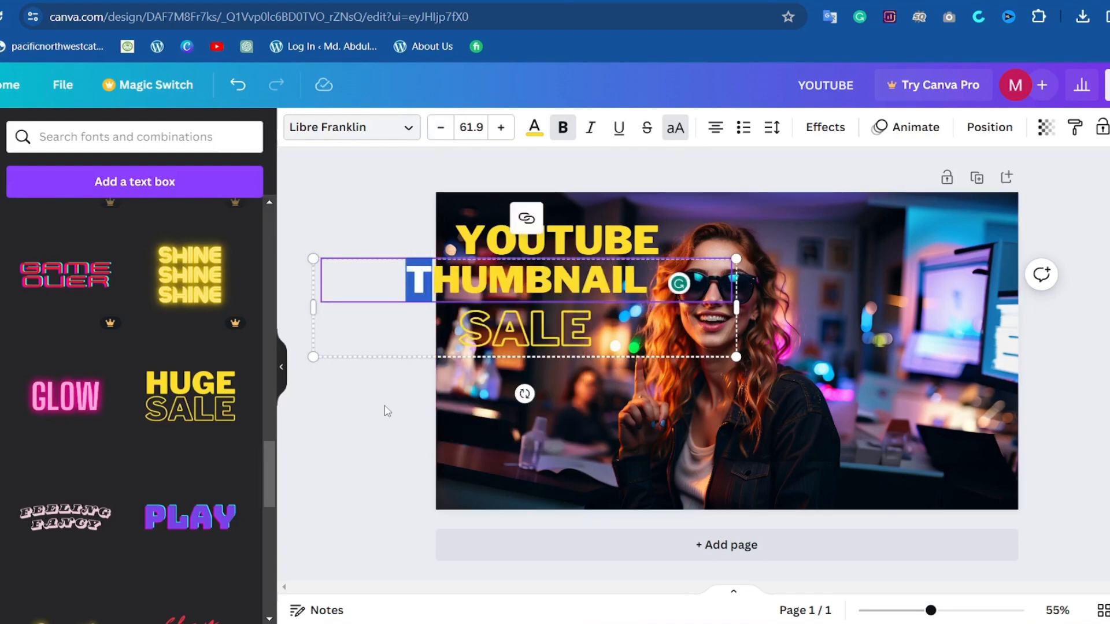
Step: Shrink THUMBNAIL to roughly match YOUTUBE's width and remove the SALE line beneath it
click(440, 128)
click(440, 129)
click(441, 128)
click(441, 129)
click(441, 129)
click(440, 128)
click(441, 128)
click(633, 316)
drag(444, 132, 440, 132)
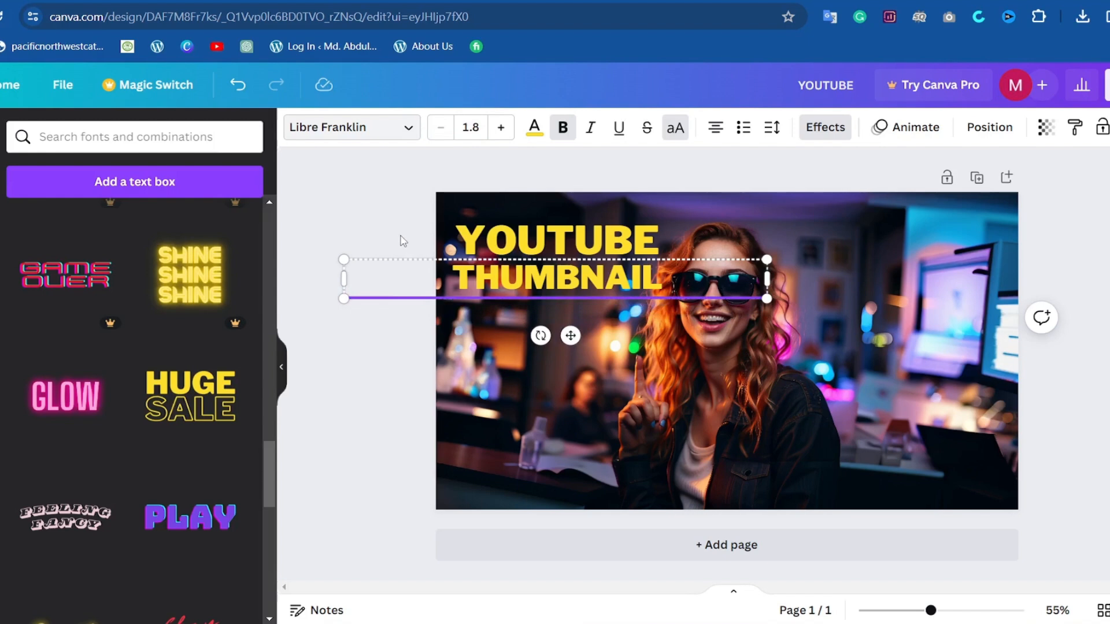
click(423, 362)
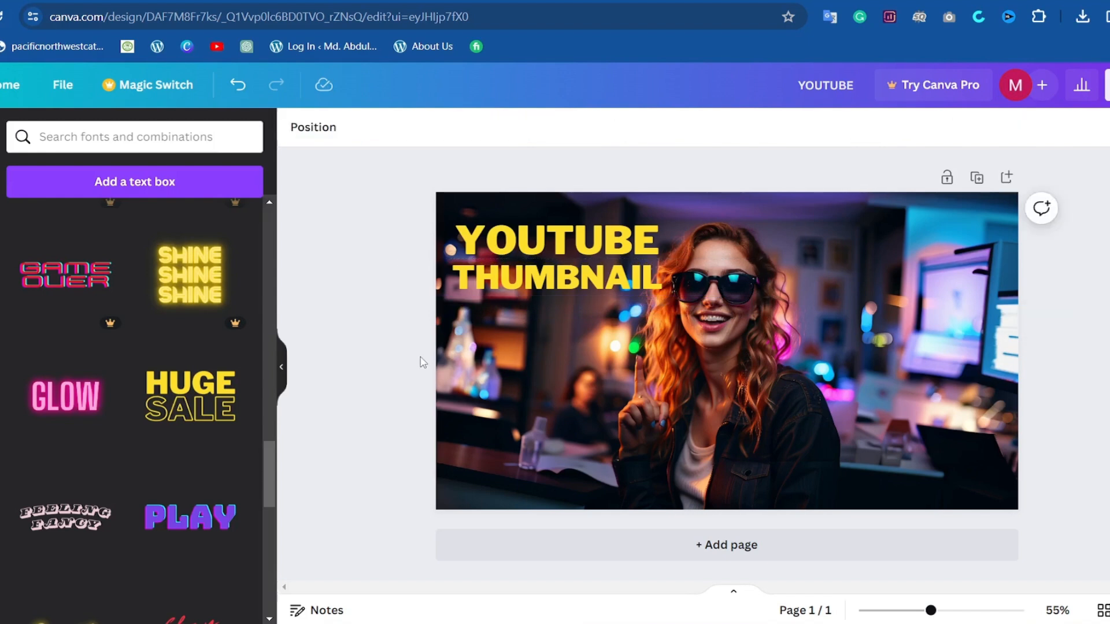
Step: Add a third HUGE SALE font combination at font size 61.9 and replace HUGE with 10X MORE VIEWS on two lines
click(182, 393)
drag(440, 132, 440, 132)
click(790, 248)
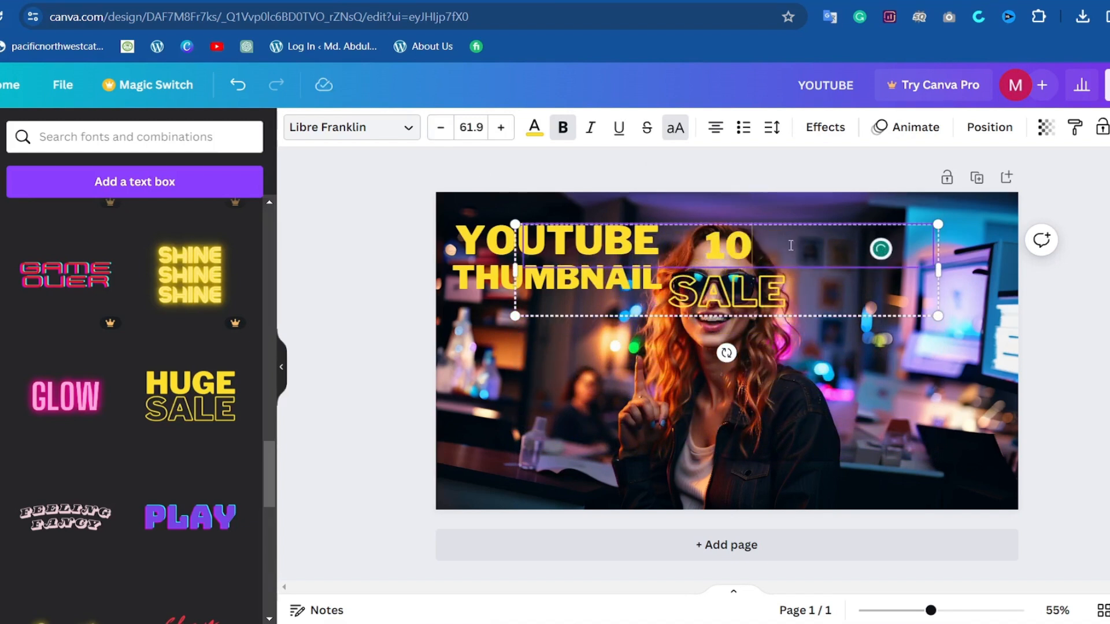
text(10XMORE)
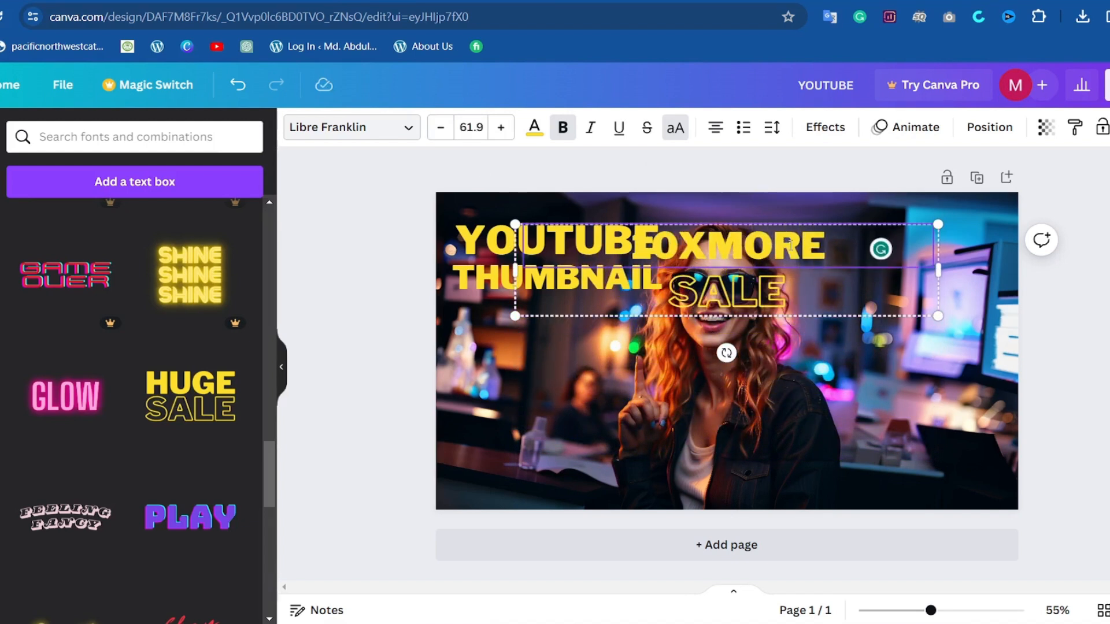
text(VIEWS)
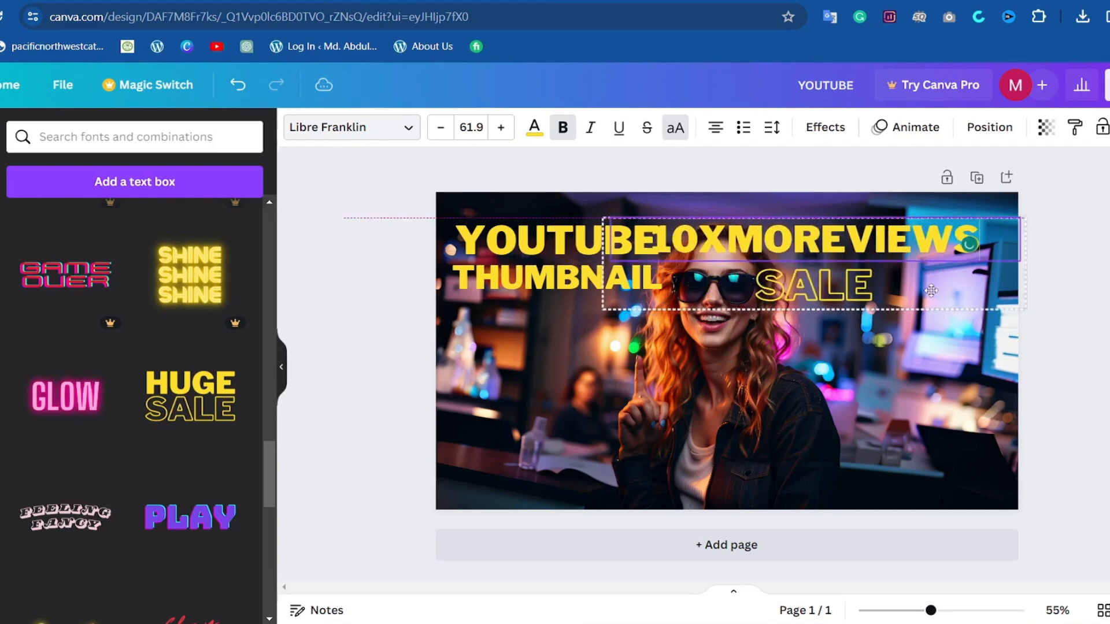
click(725, 236)
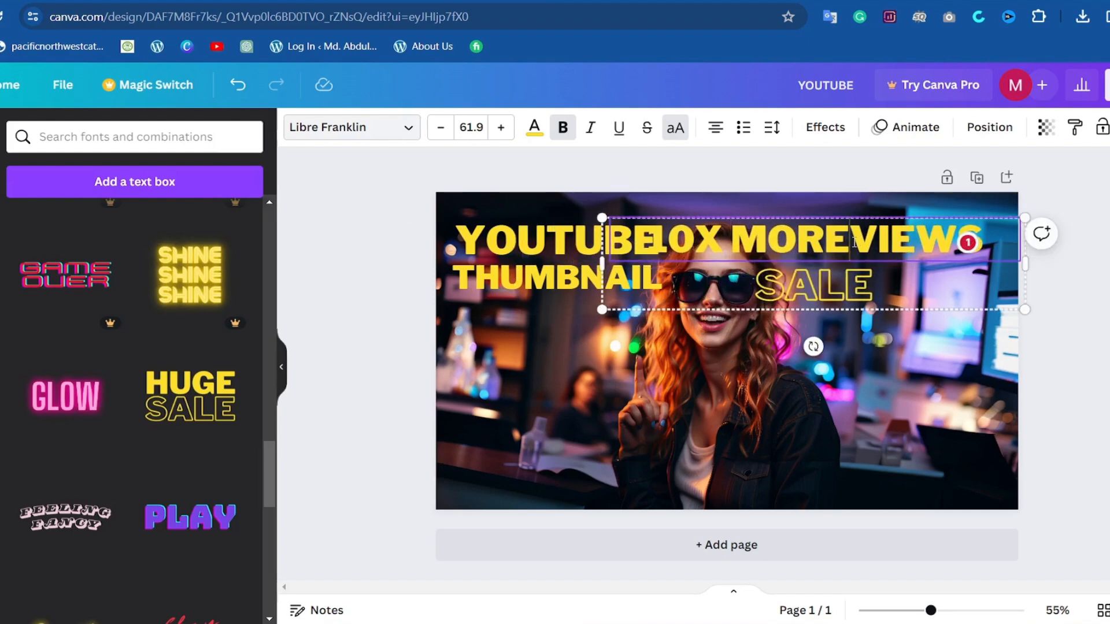
click(969, 250)
click(774, 300)
key(Return)
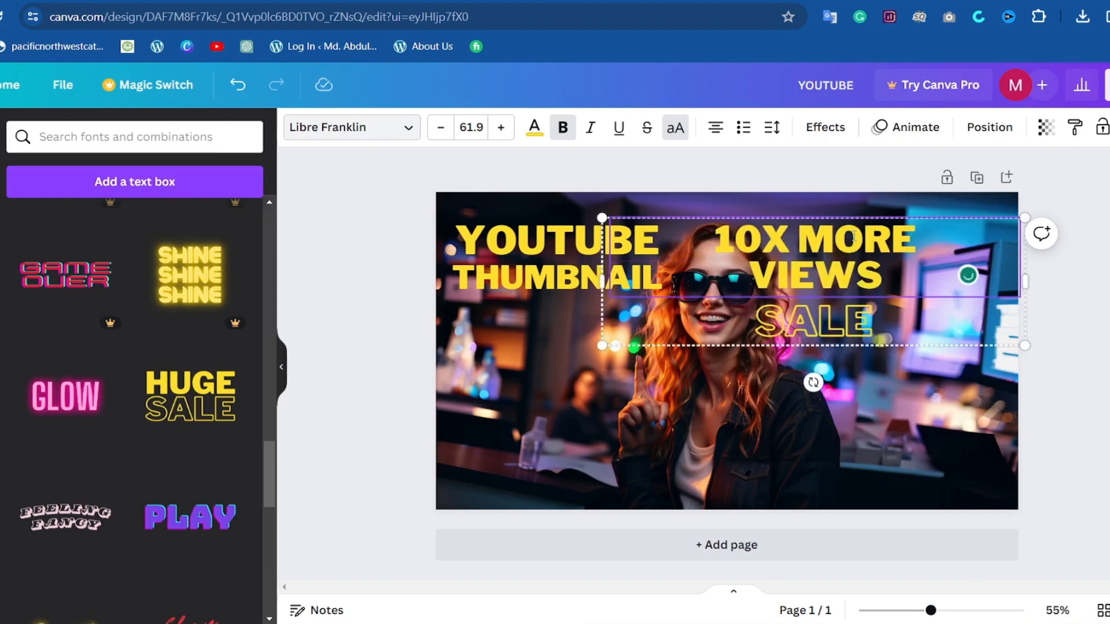
Step: Remove the outlined SALE line beneath 10X MORE VIEWS
click(882, 326)
click(441, 128)
click(441, 127)
click(441, 128)
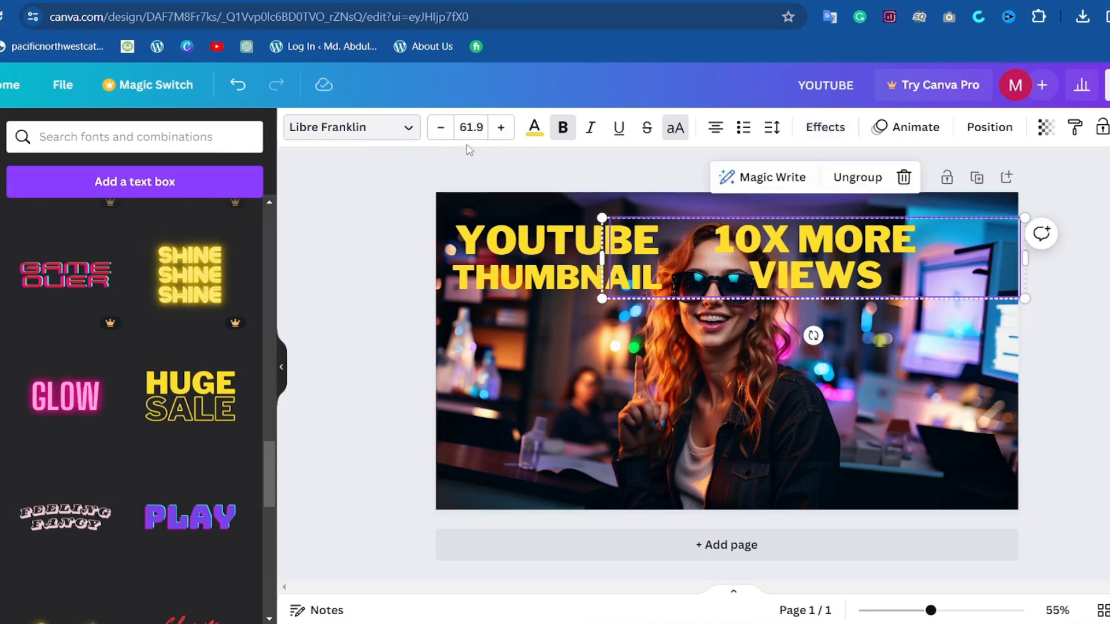
Step: Reduce the size of the 10X MORE VIEWS text and move it below THUMBNAIL
click(441, 128)
click(441, 128)
click(772, 127)
drag(820, 237, 538, 334)
click(383, 417)
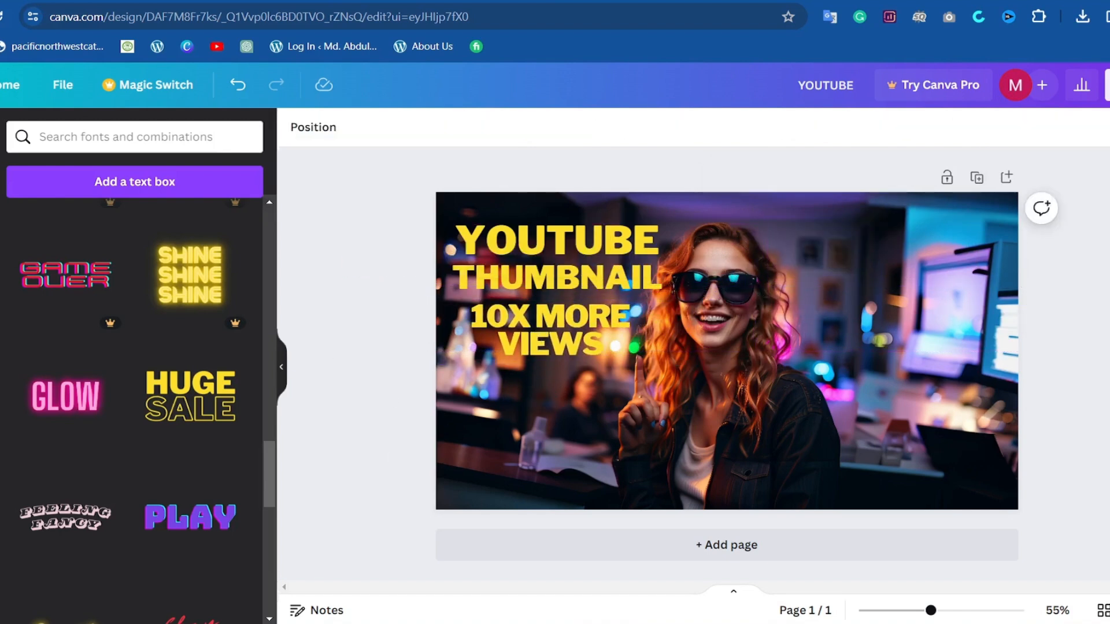
Step: Colour the words MORE VIEWS bright green, leaving 10X out of the selection
click(513, 338)
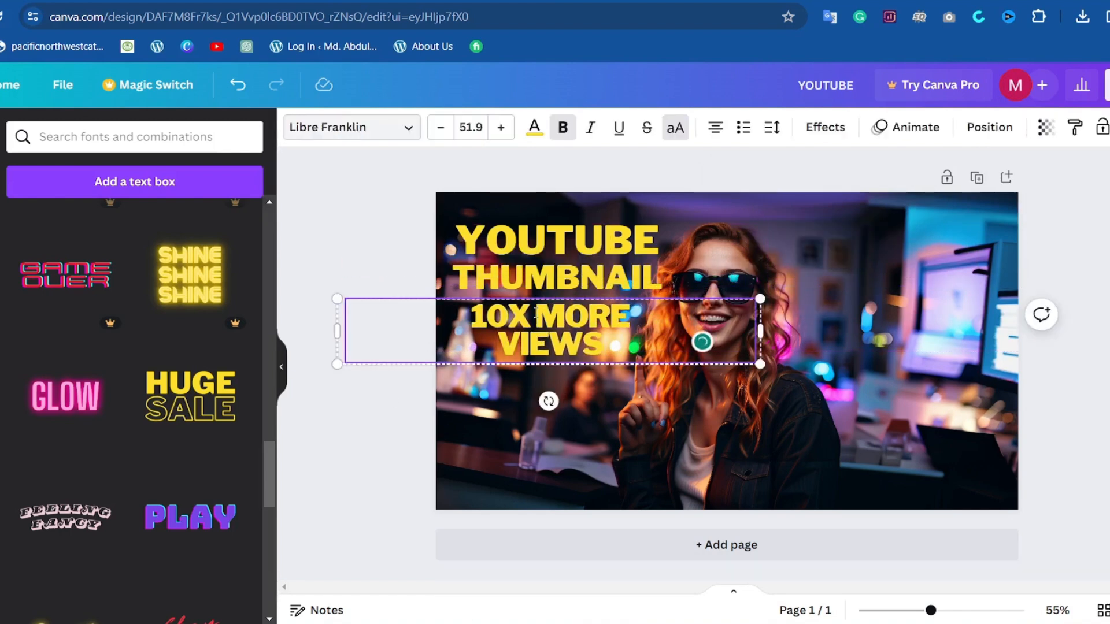
drag(536, 313, 606, 345)
click(535, 138)
scroll(54, 404, down, 3)
click(53, 549)
scroll(51, 414, up, 3)
click(10, 224)
drag(143, 274, 211, 267)
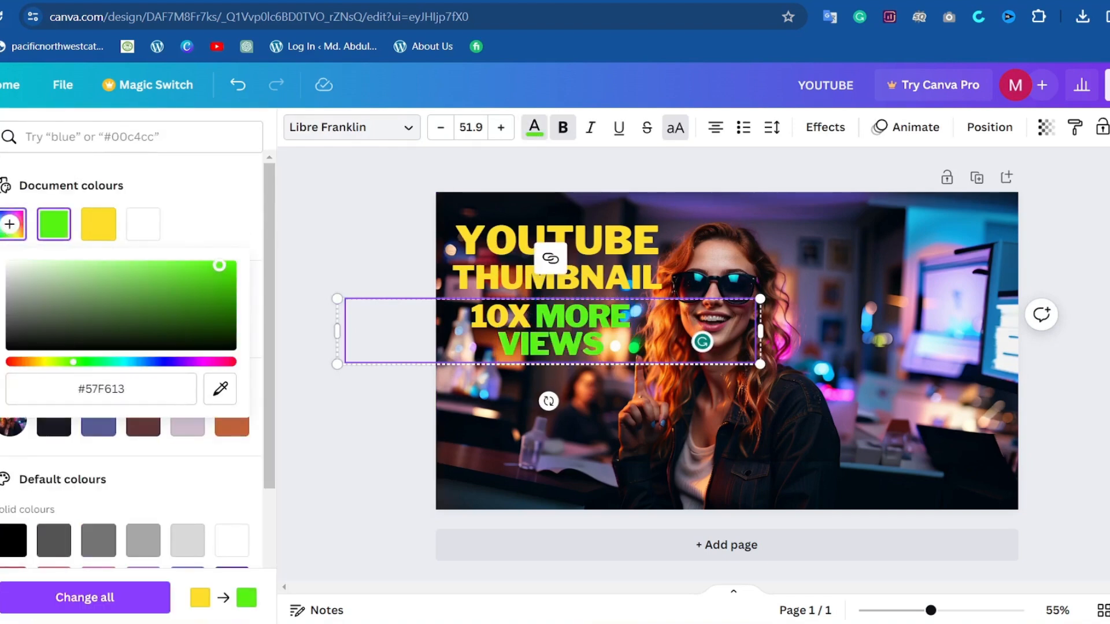
click(380, 453)
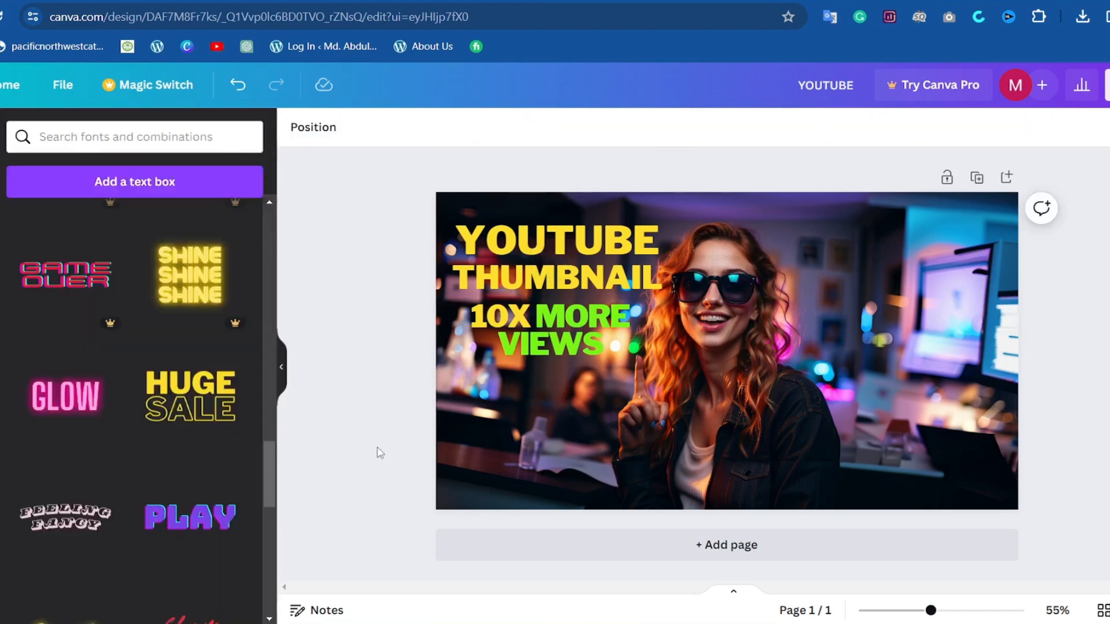
Step: Colour the YOUTUBE text red, #FF0606
double_click(555, 240)
click(534, 139)
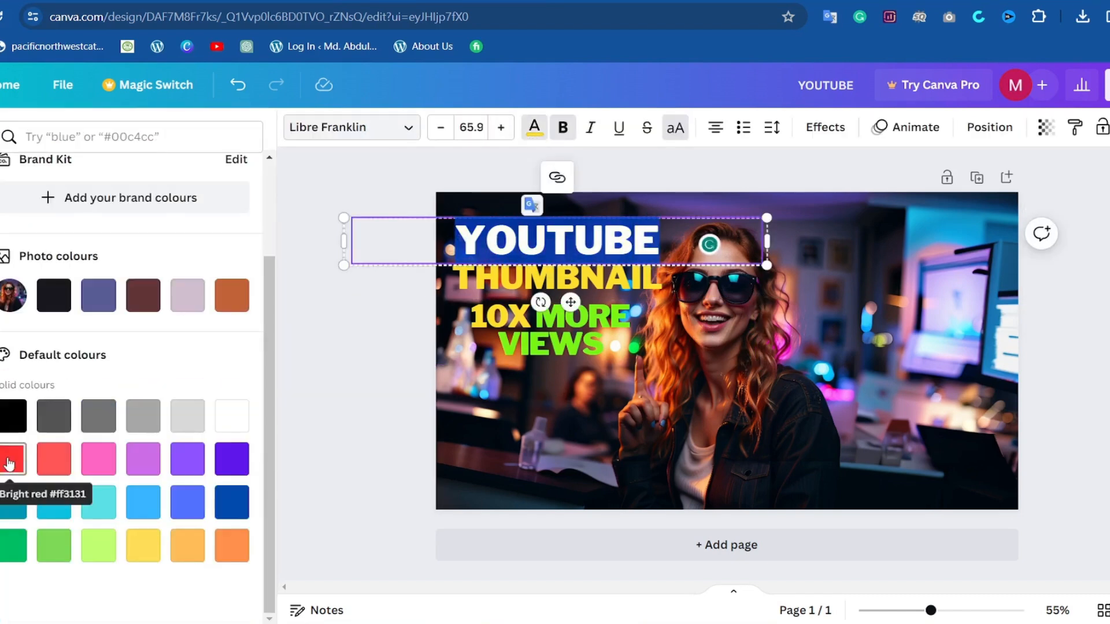
click(10, 224)
drag(193, 261, 225, 253)
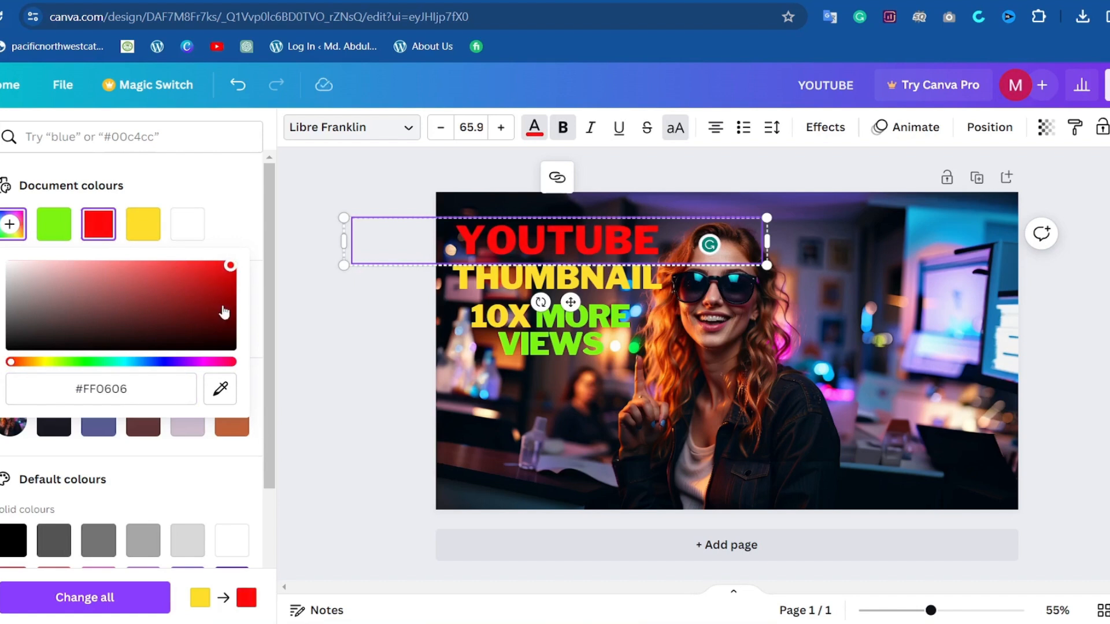
click(373, 383)
Step: Colour the word 10X white
click(488, 305)
double_click(488, 305)
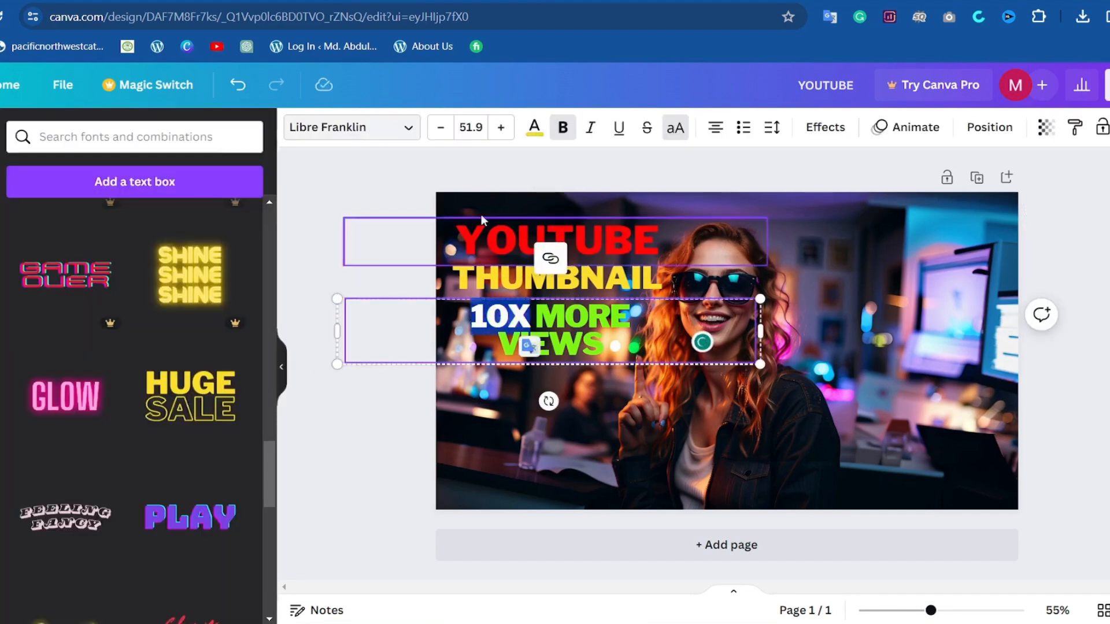
click(535, 127)
click(190, 233)
click(352, 379)
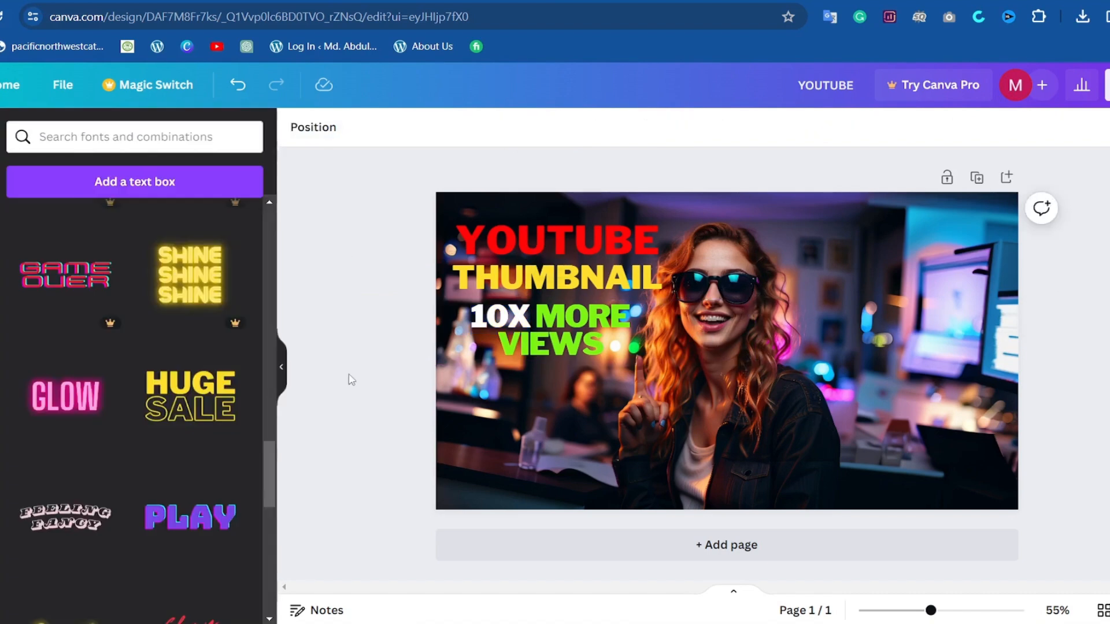
Step: Nudge the YOUTUBE, THUMBNAIL and 10X MORE VIEWS lines slightly toward the thumbnail's left edge
click(555, 237)
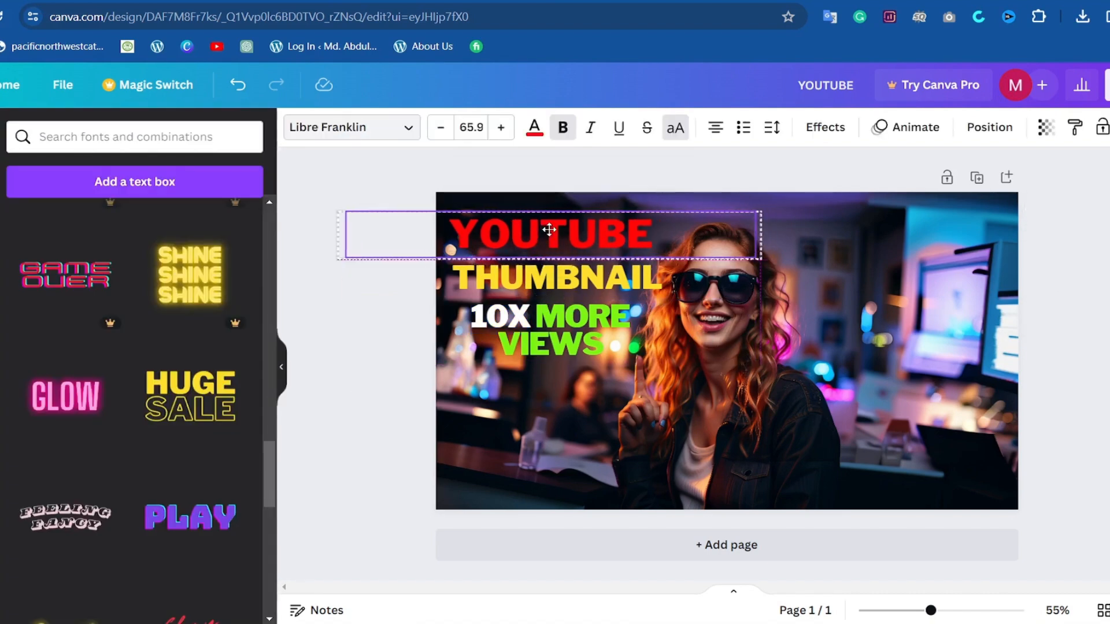
click(543, 279)
drag(545, 280, 538, 279)
drag(555, 324, 549, 326)
click(381, 457)
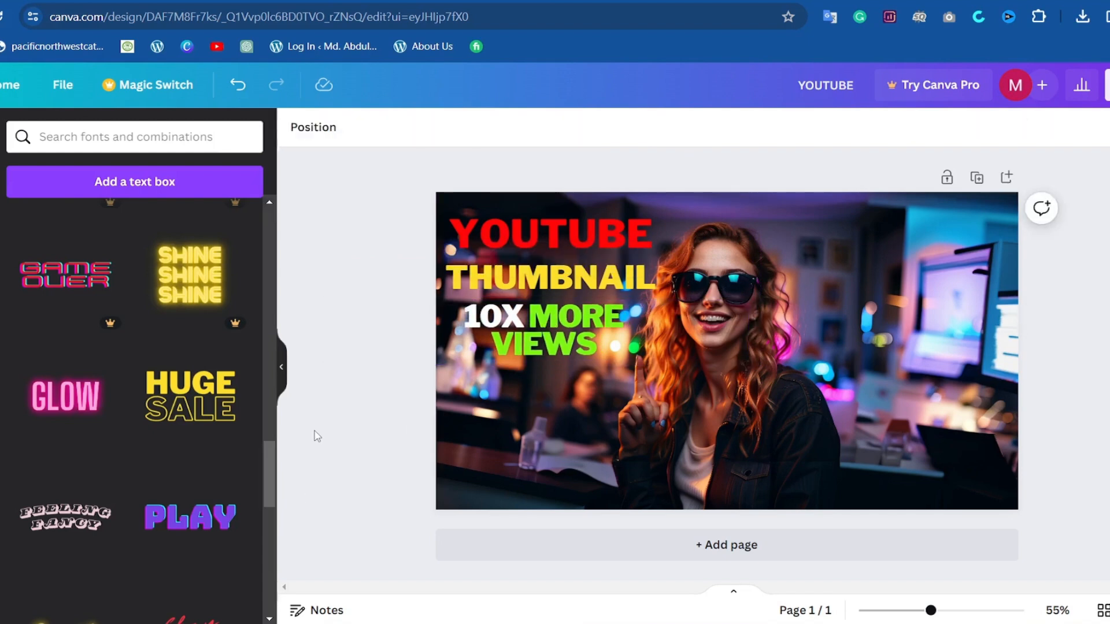
Step: Add the uploaded YouTube play logo to the thumbnail, shrink it and place it below VIEWS
click(1, 370)
click(49, 461)
drag(816, 263, 762, 318)
drag(695, 390, 547, 419)
click(396, 426)
drag(611, 358, 608, 360)
click(408, 438)
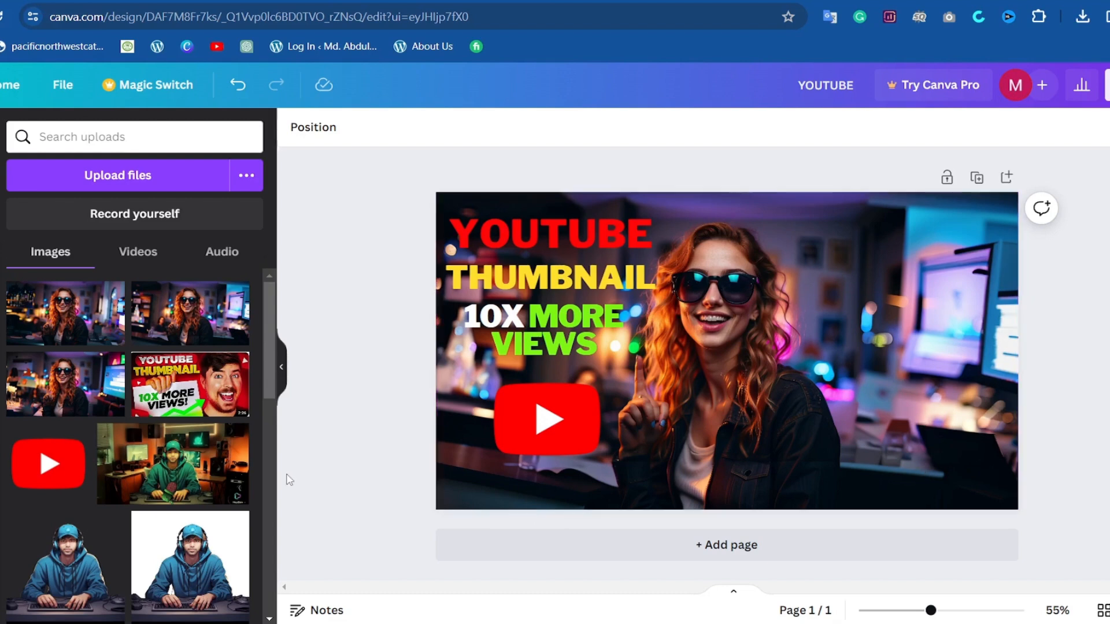
Step: Add another HUGE SALE font combination and reduce its text to font size 34.9
click(190, 395)
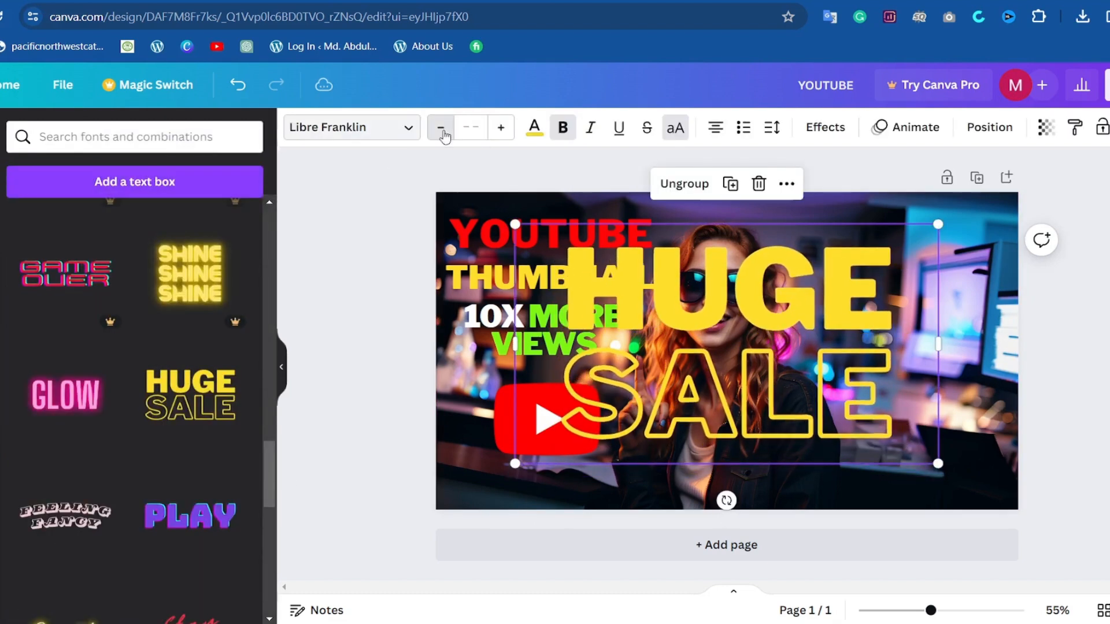
click(441, 128)
click(441, 129)
click(441, 128)
click(441, 129)
click(441, 128)
click(441, 128)
click(441, 128)
click(441, 128)
click(441, 129)
click(441, 128)
click(441, 128)
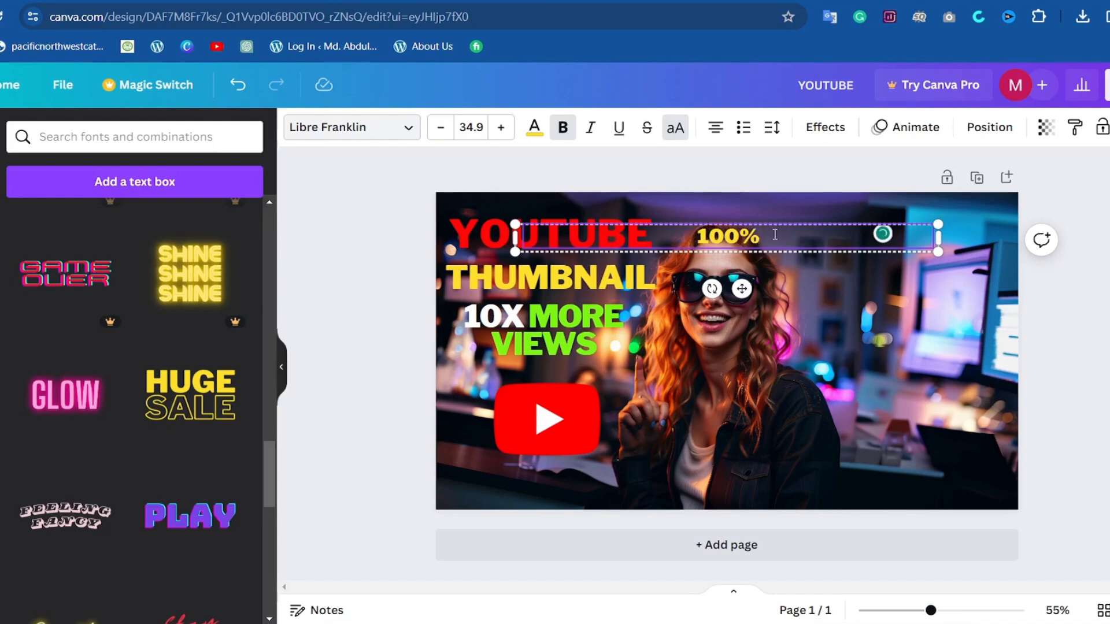
Step: Make the new text read 100% FREE AI on two lines and place it in the thumbnail's lower-right area
text(I)
drag(773, 237, 942, 452)
click(975, 445)
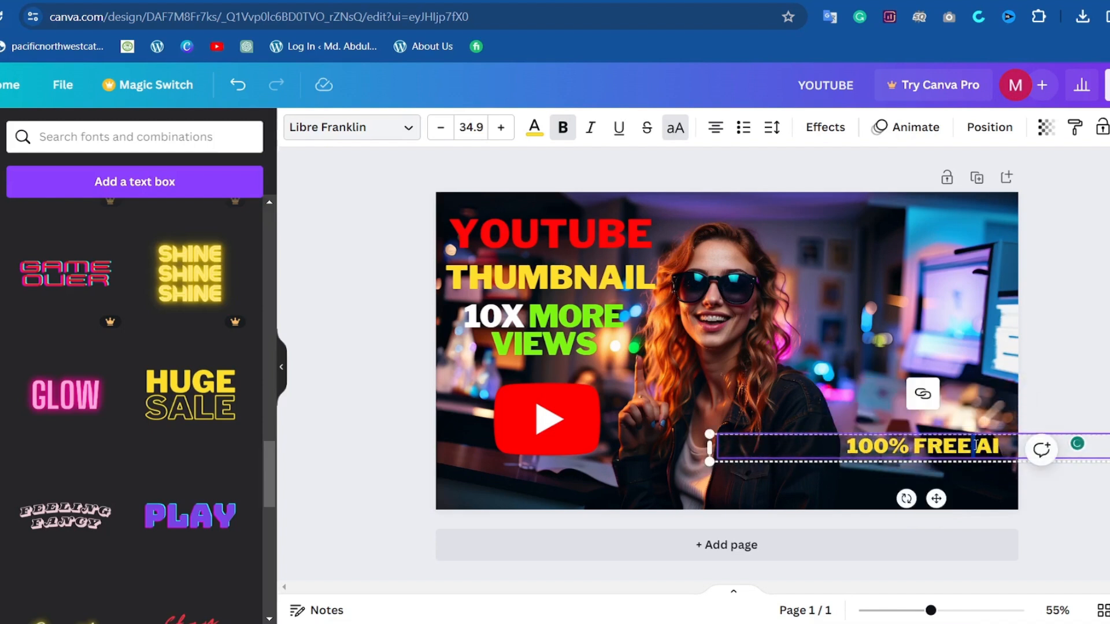
key(Return)
Step: Colour the entire 100% FREE AI text white
key(ctrl+a)
click(534, 127)
click(187, 224)
click(364, 353)
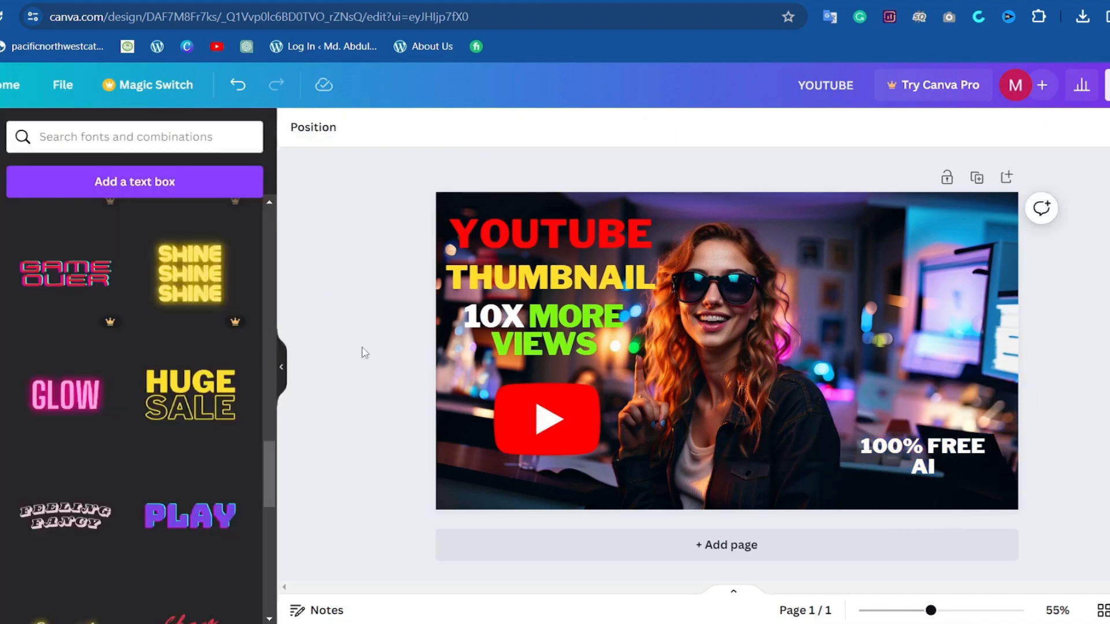
Step: Apply the Glitch effect to the THUMBNAIL text
click(520, 280)
click(816, 129)
click(202, 336)
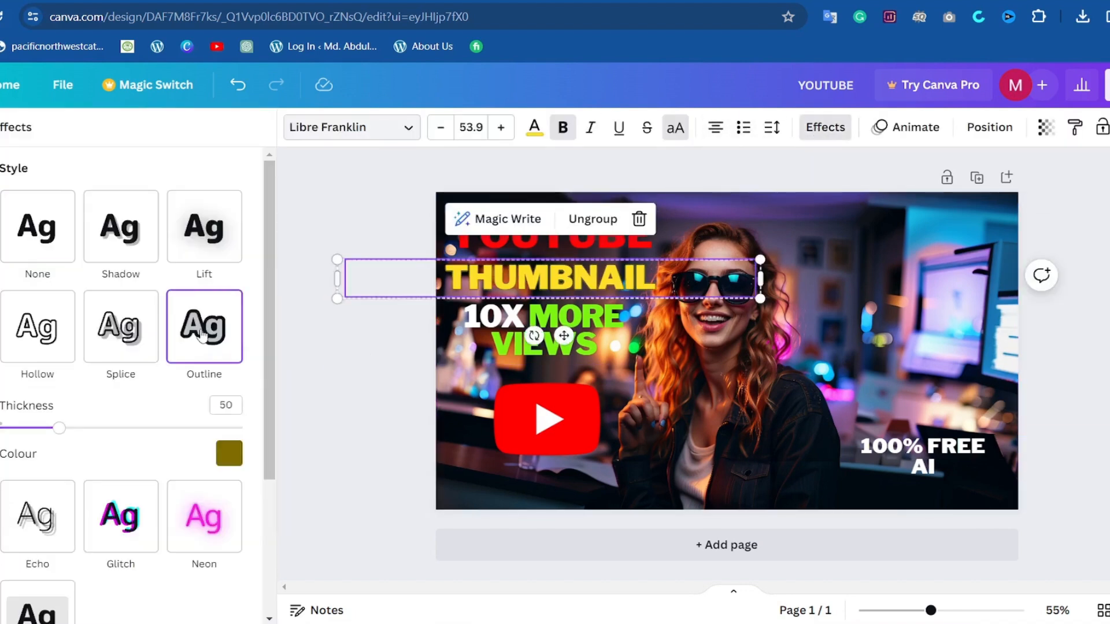
click(121, 516)
click(352, 396)
Step: Apply the Glitch effect to the 10X MORE VIEWS text
click(539, 320)
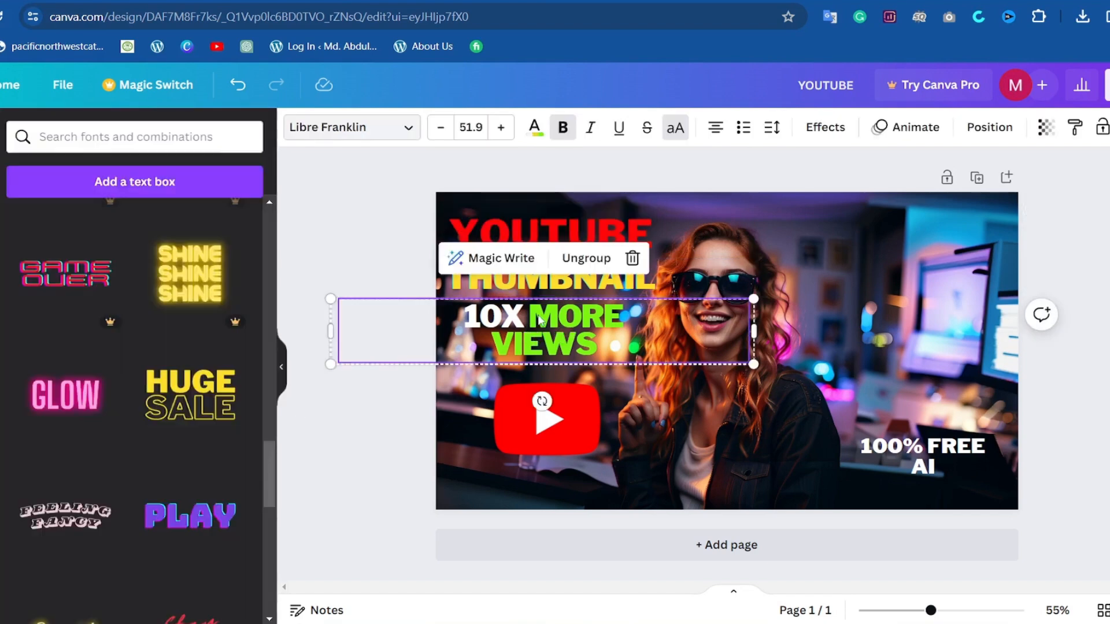
click(821, 127)
click(124, 436)
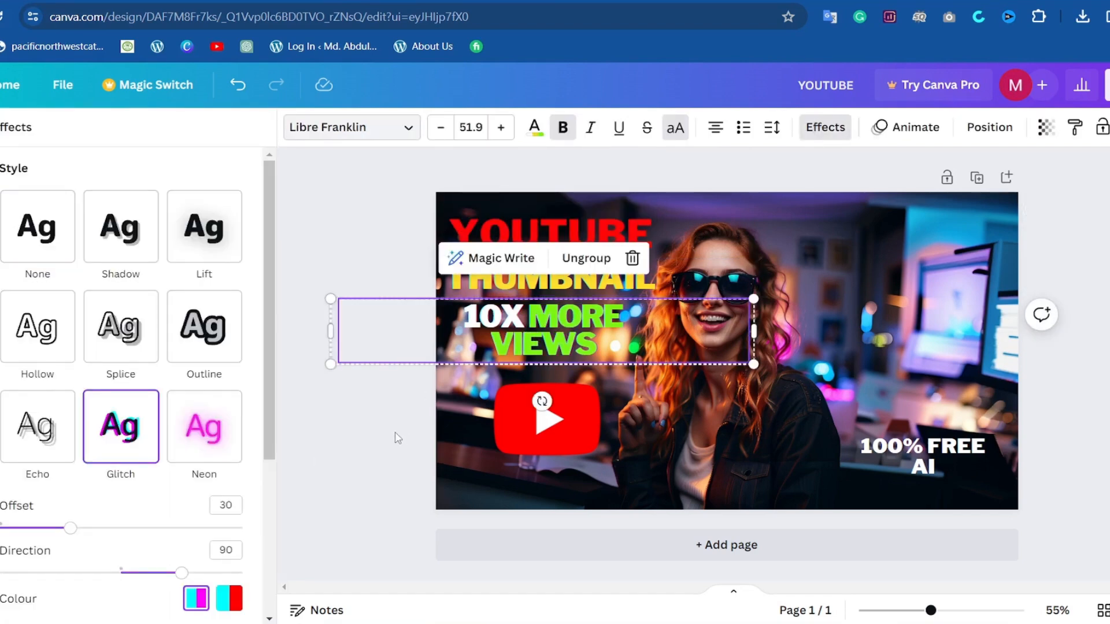
click(398, 437)
Step: Recolour the words MORE VIEWS white to match 10X
click(530, 318)
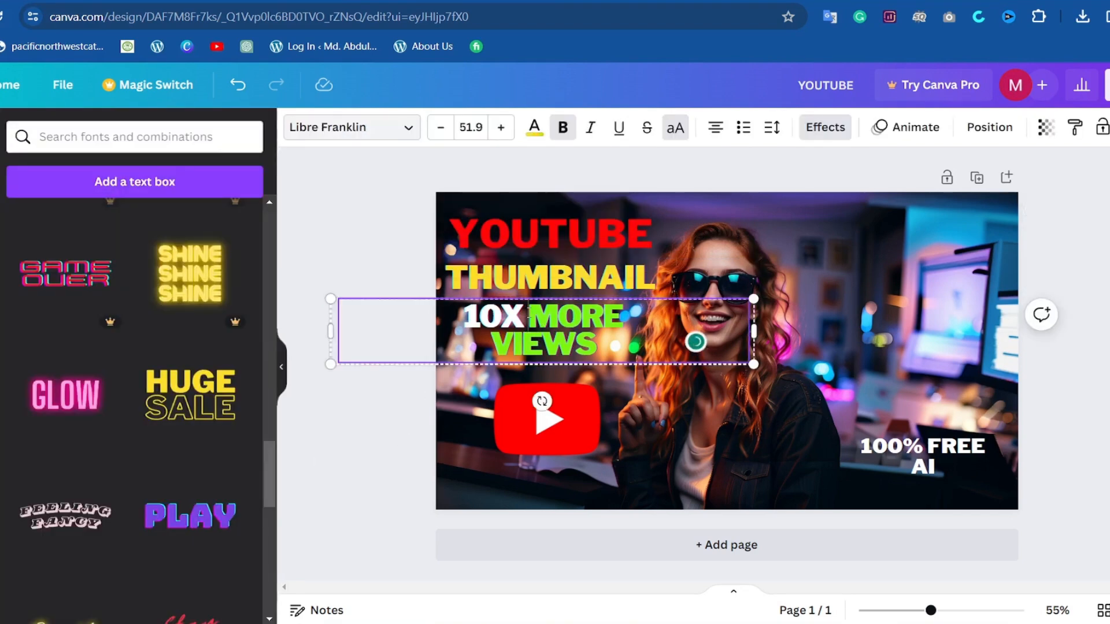
drag(530, 317, 598, 348)
click(534, 127)
click(191, 227)
click(341, 393)
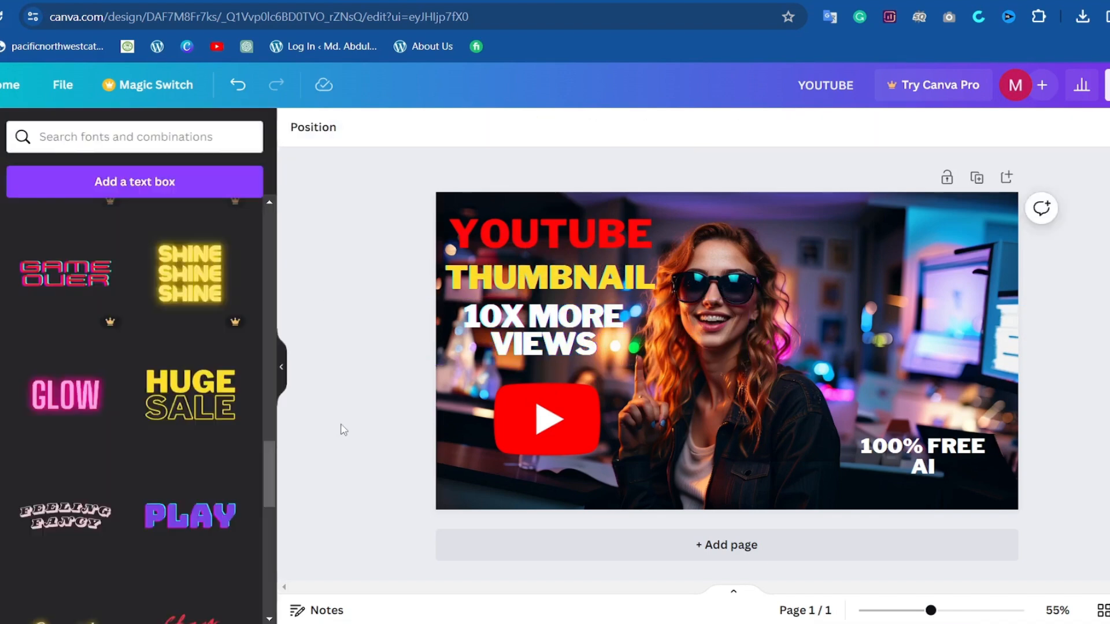
Step: Increase the 100% FREE AI text to font size 38.9
click(923, 461)
click(500, 128)
click(500, 129)
click(500, 128)
click(500, 128)
Step: Apply the Glitch effect to the 100% FREE AI text and to YOUTUBE
click(855, 446)
click(825, 127)
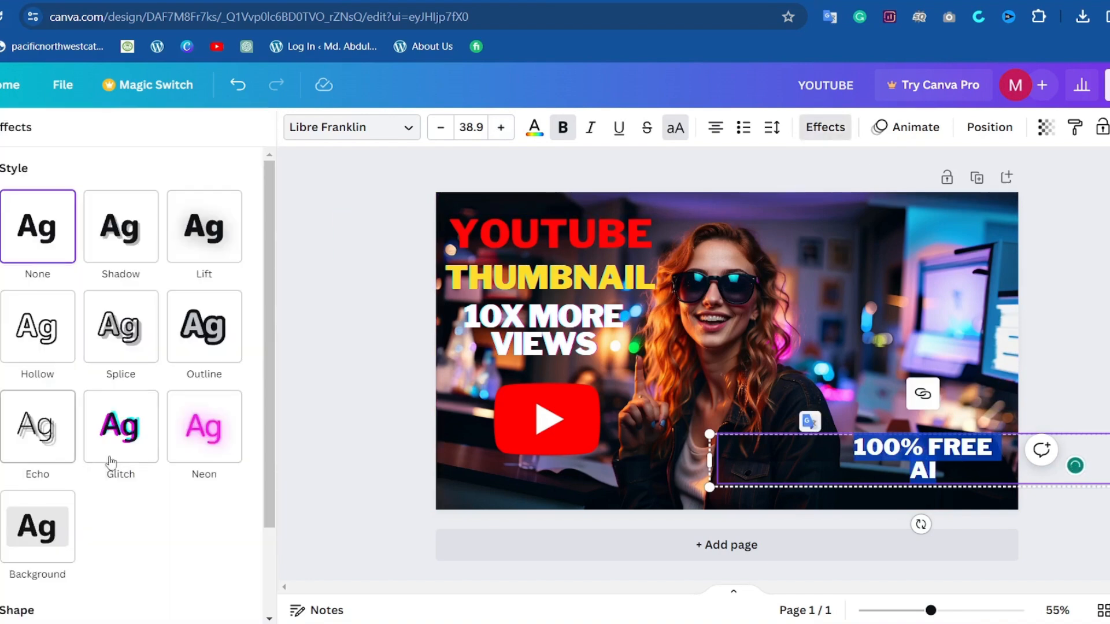
click(122, 425)
click(371, 408)
click(552, 234)
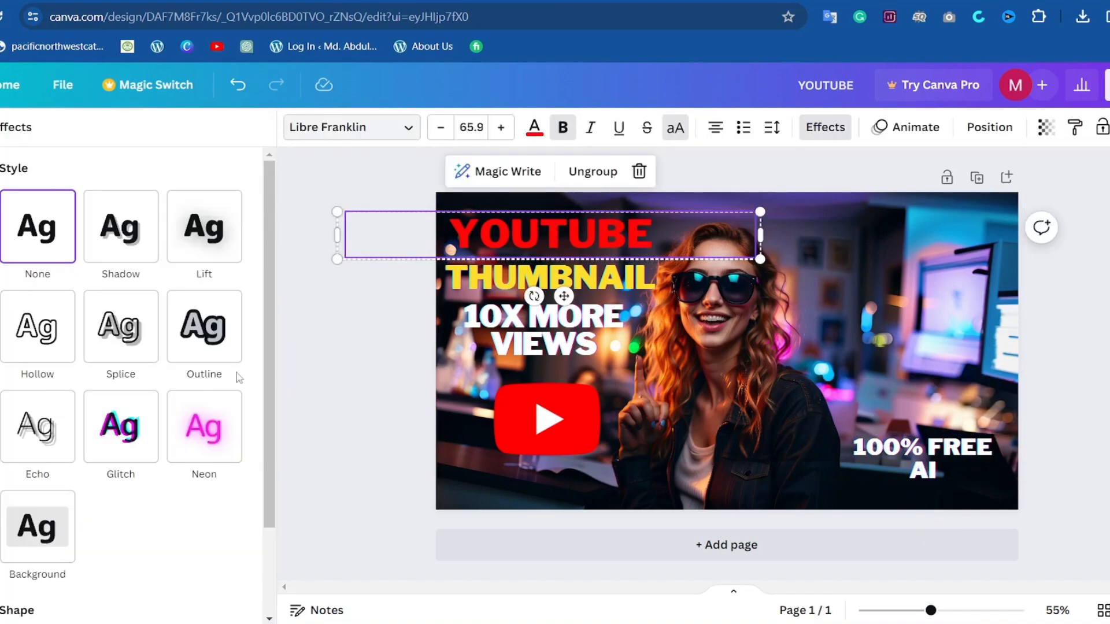
click(369, 350)
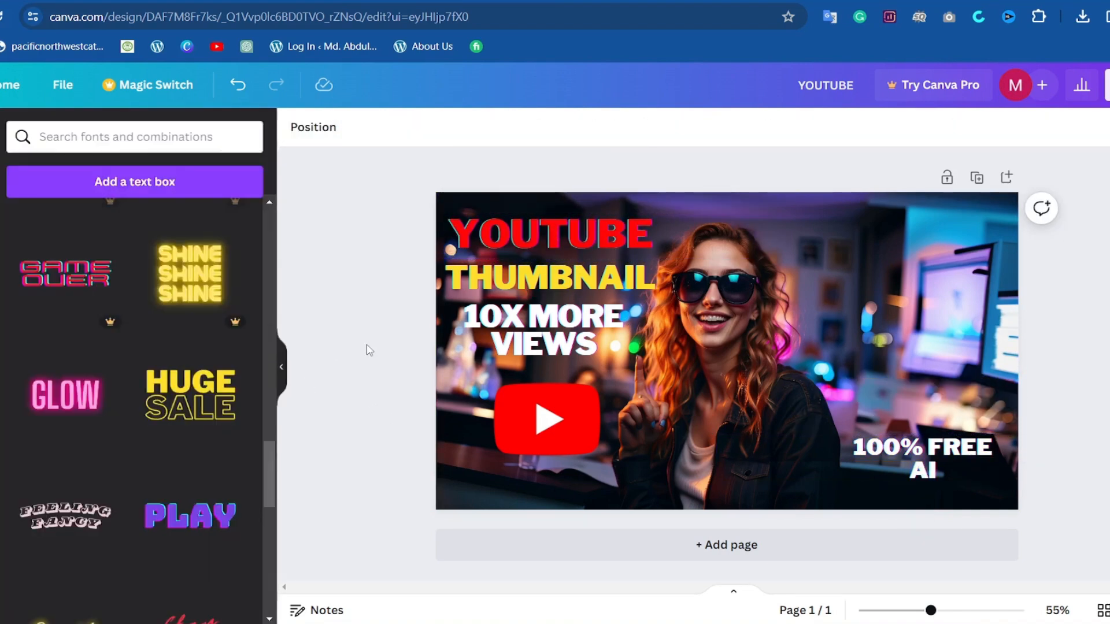
Step: Enlarge the YouTube play logo slightly and recentre it beneath the title text
click(529, 415)
drag(487, 361, 474, 347)
click(385, 370)
drag(538, 422, 544, 420)
click(404, 442)
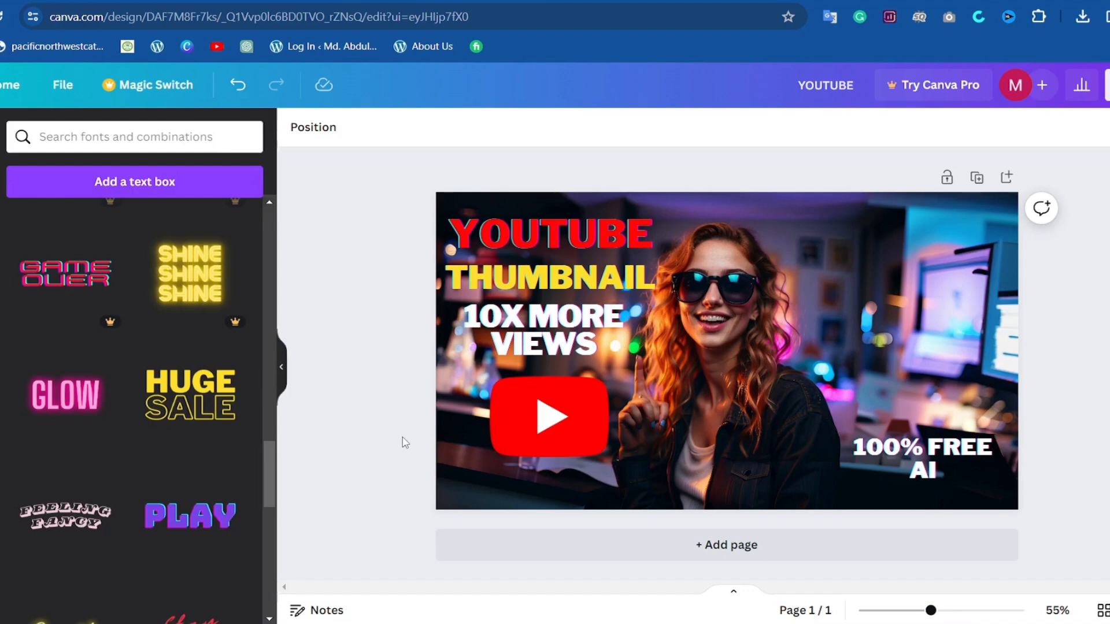
Step: Download the finished thumbnail design as a JPG file
click(1106, 85)
click(919, 488)
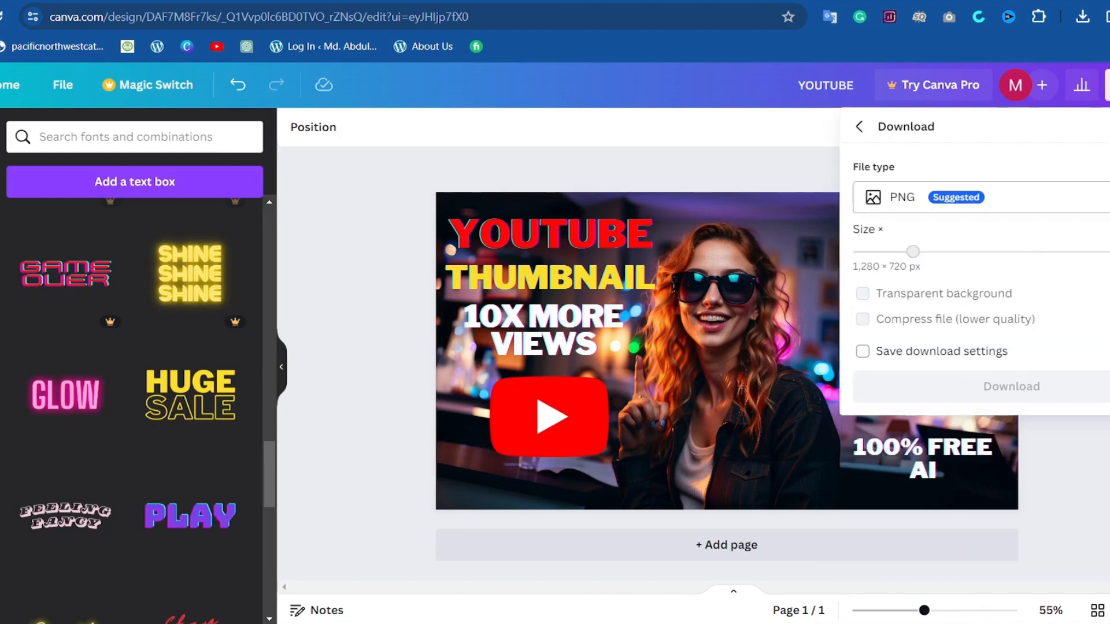
click(931, 196)
click(917, 247)
click(1013, 398)
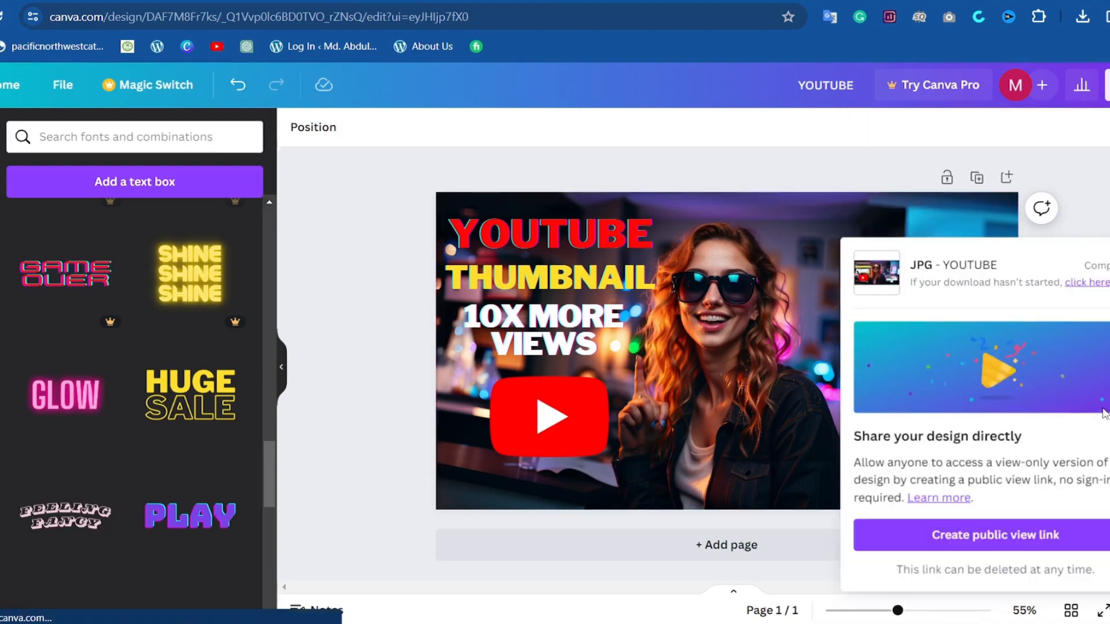